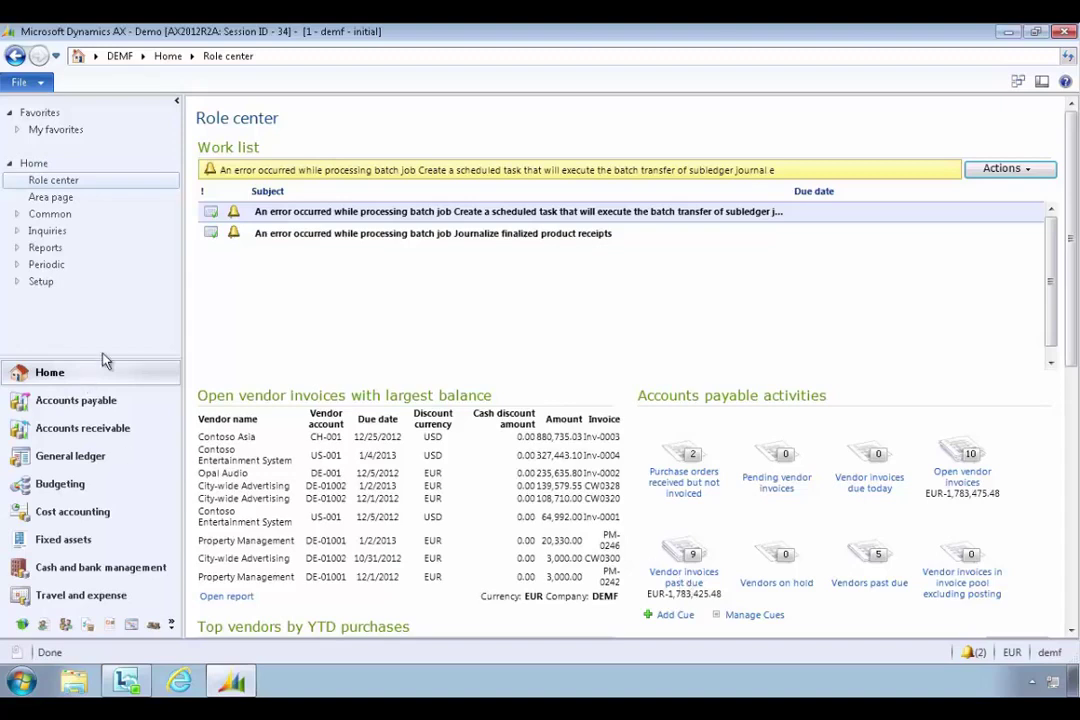
- Switch the active company to Contoso Entertainment System USA (USMF)
{"action": "left_click", "coordinate": [96, 57]}
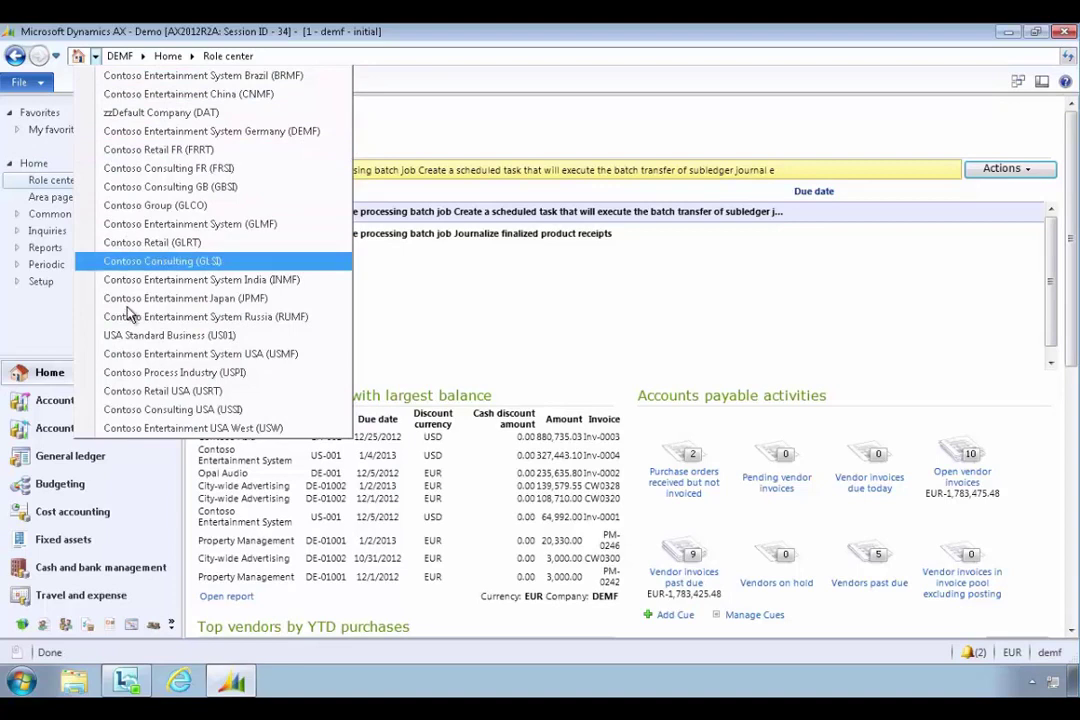
{"action": "left_click", "coordinate": [133, 355]}
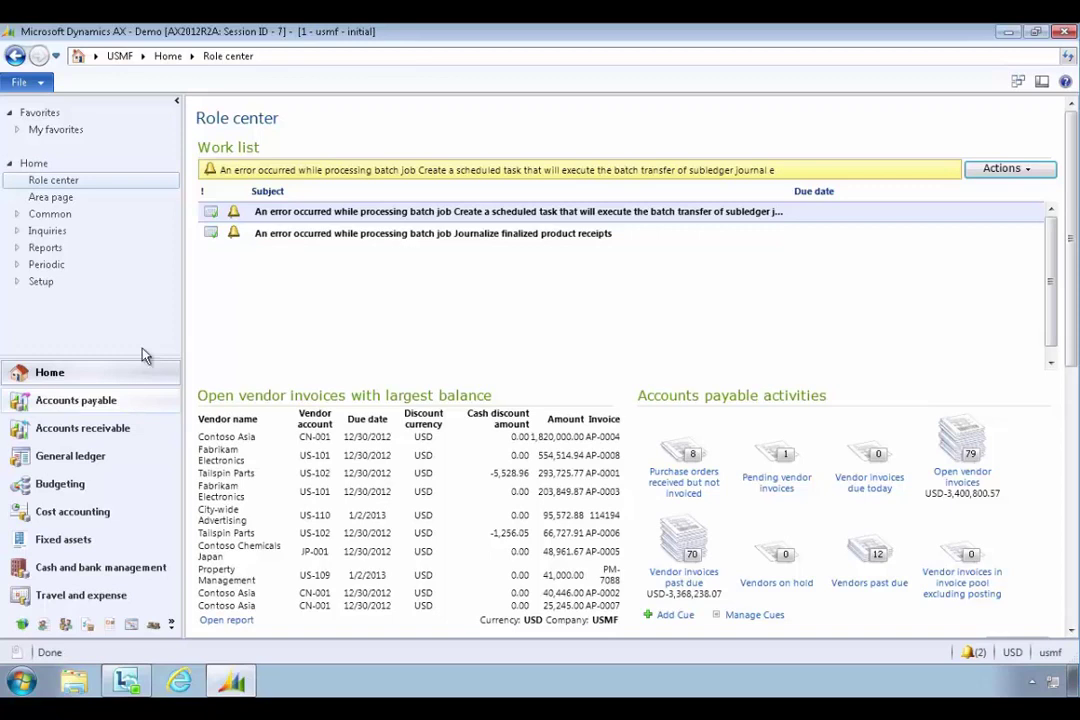
{"action": "left_click", "coordinate": [95, 56]}
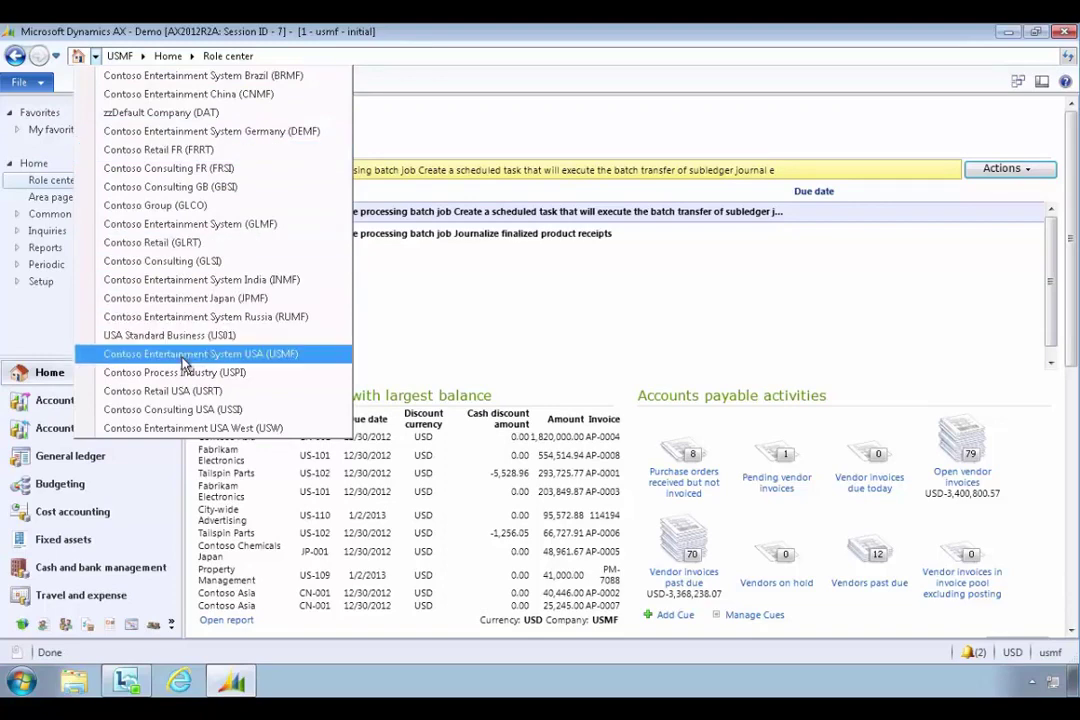
- Open the Centralized Payments hierarchy for viewing from the organization hierarchies in Organization administration
{"action": "left_click", "coordinate": [171, 628]}
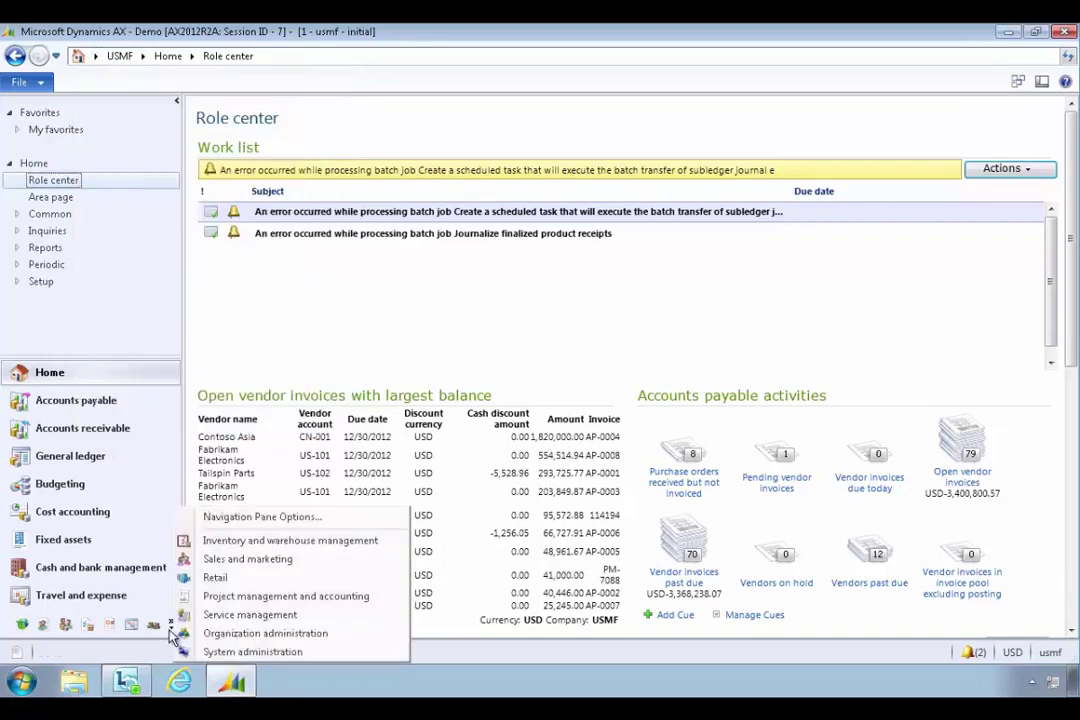
{"action": "left_click", "coordinate": [183, 634]}
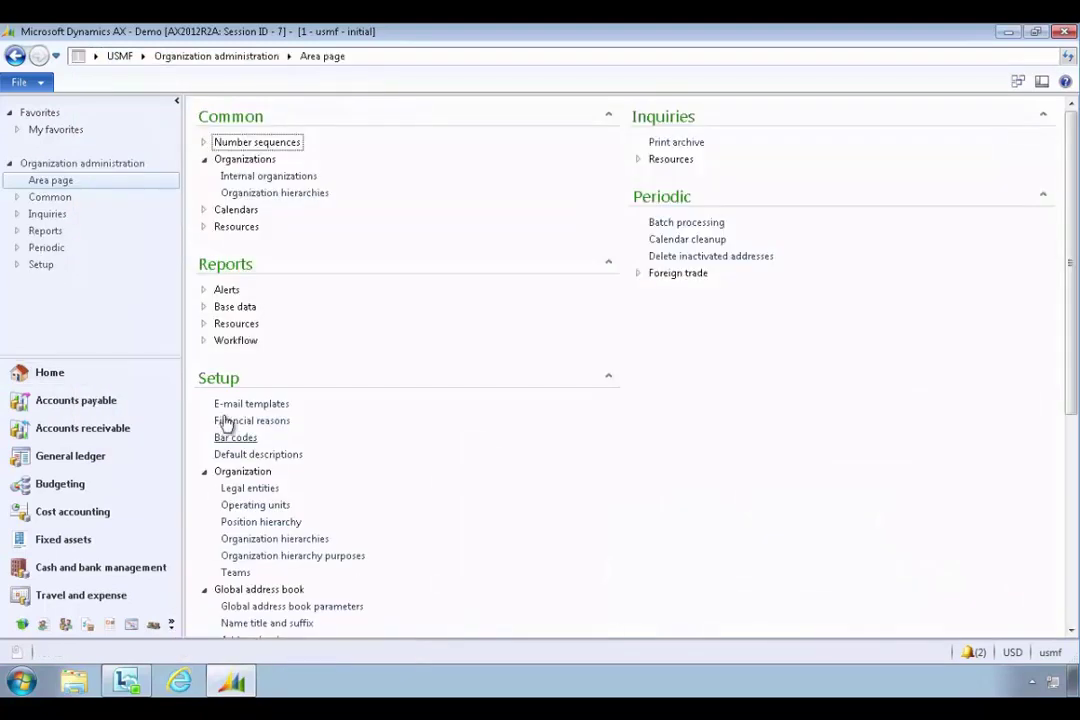
{"action": "left_click", "coordinate": [234, 541]}
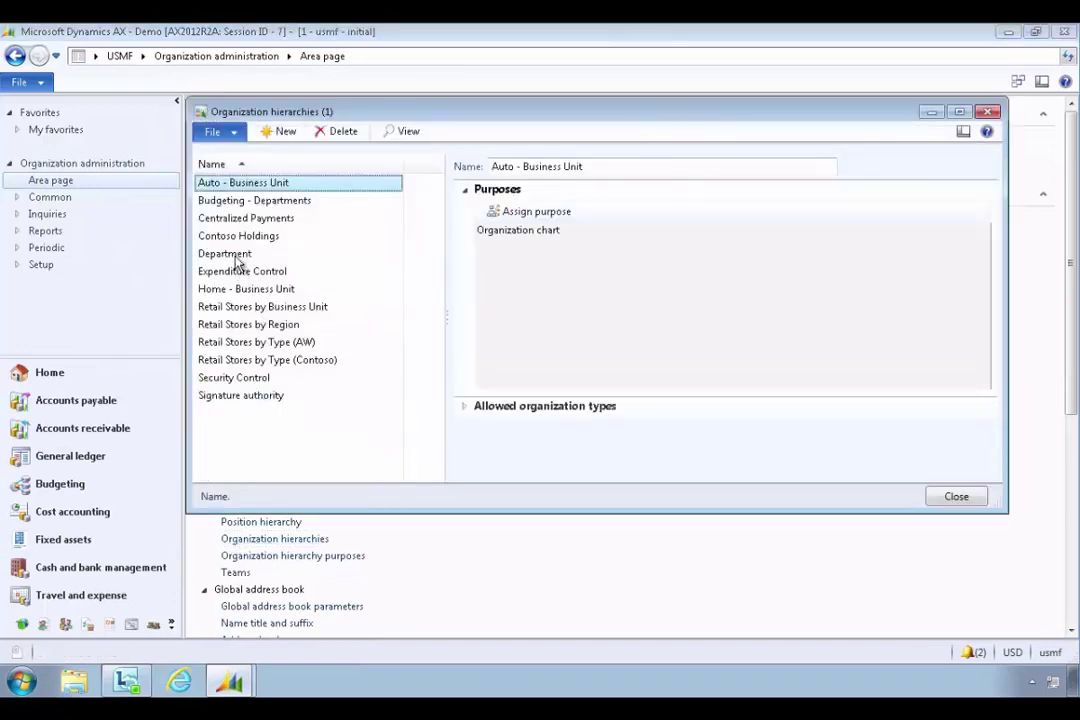
{"action": "left_click", "coordinate": [251, 222]}
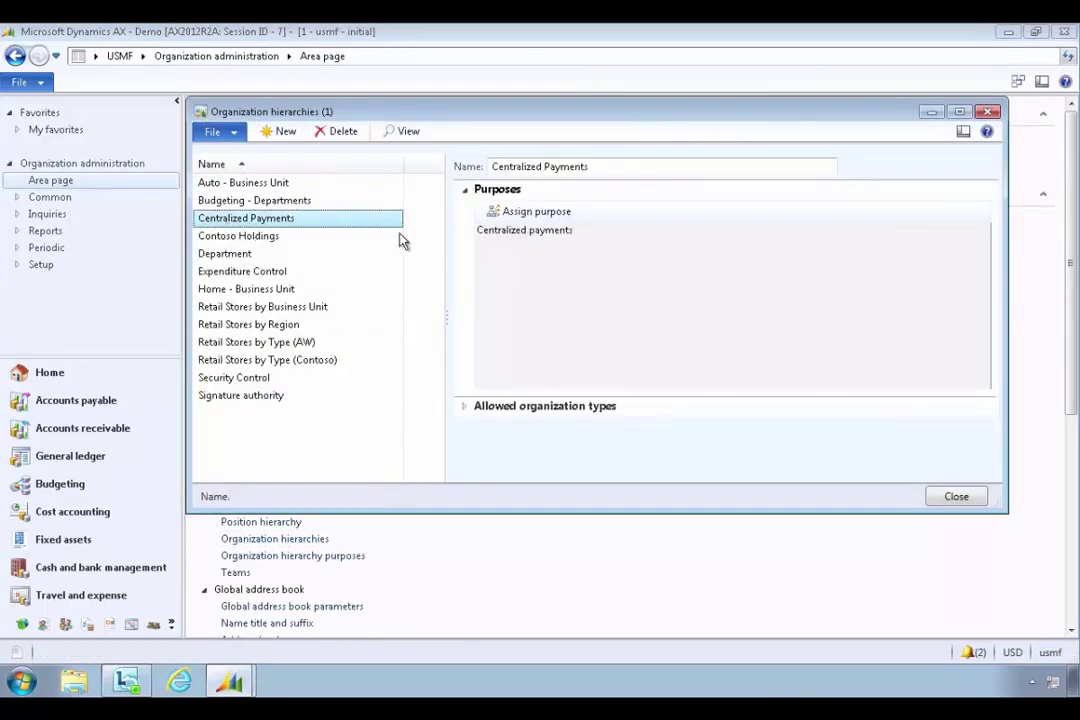
{"action": "left_click", "coordinate": [409, 131]}
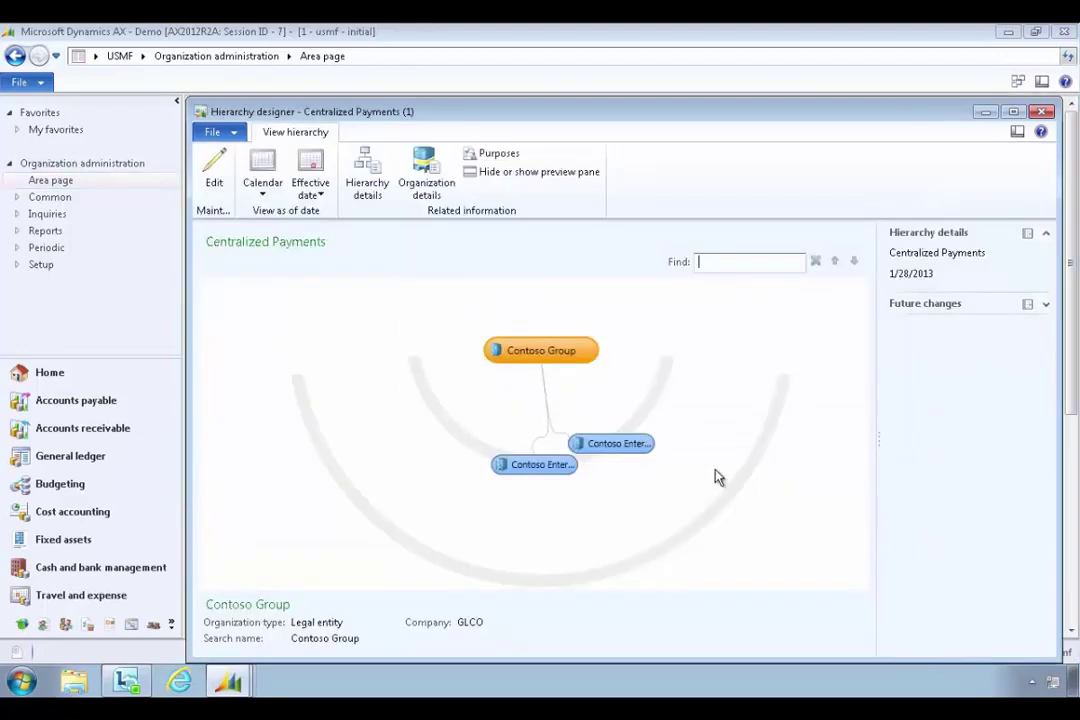
- Check the details of both legal entities beneath Contoso Group, and close the hierarchy designer and the organization hierarchies form
{"action": "left_click", "coordinate": [550, 468]}
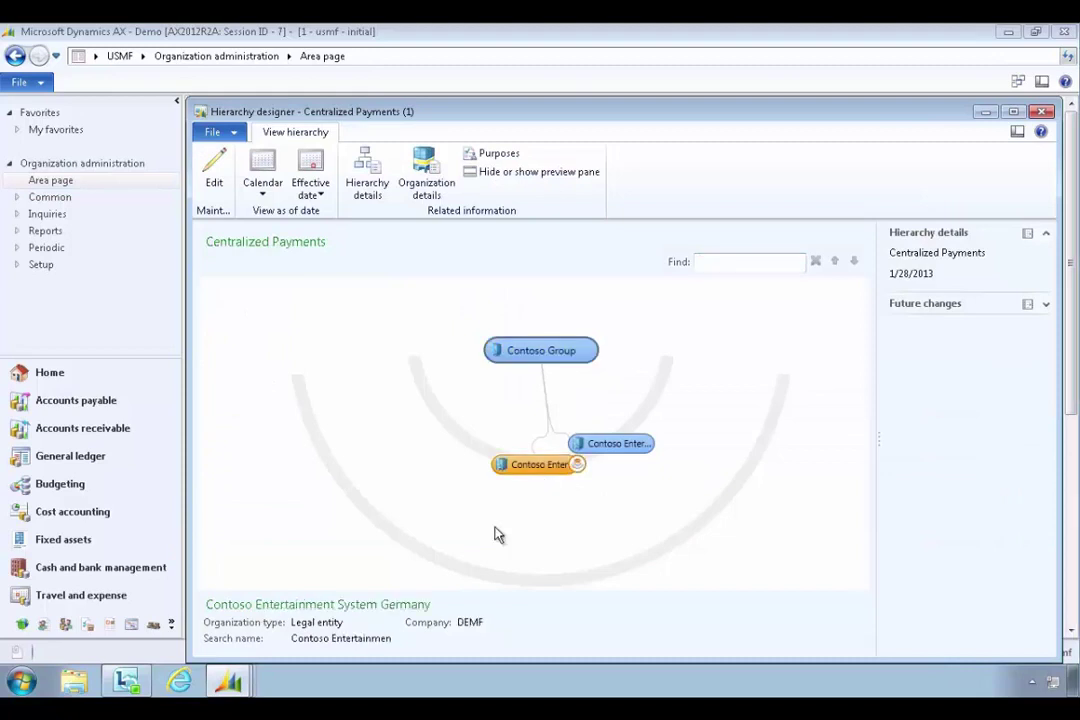
{"action": "left_click", "coordinate": [622, 446]}
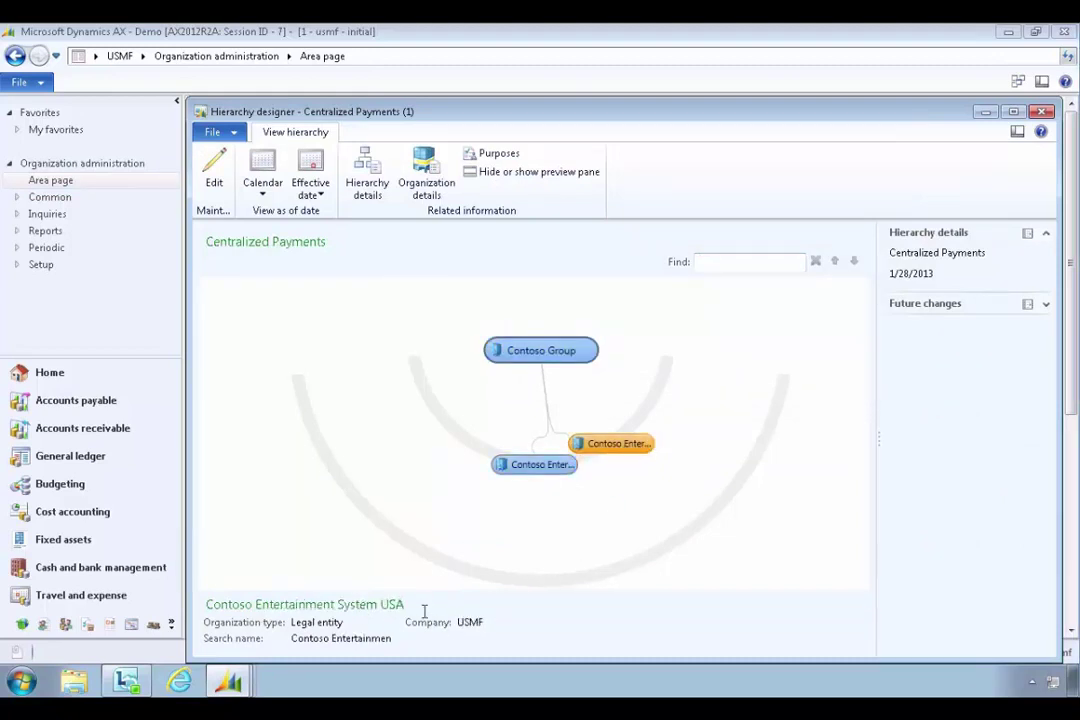
{"action": "mouse_move", "coordinate": [633, 465]}
{"action": "left_click_drag", "start_coordinate": [820, 114], "coordinate": [774, 103]}
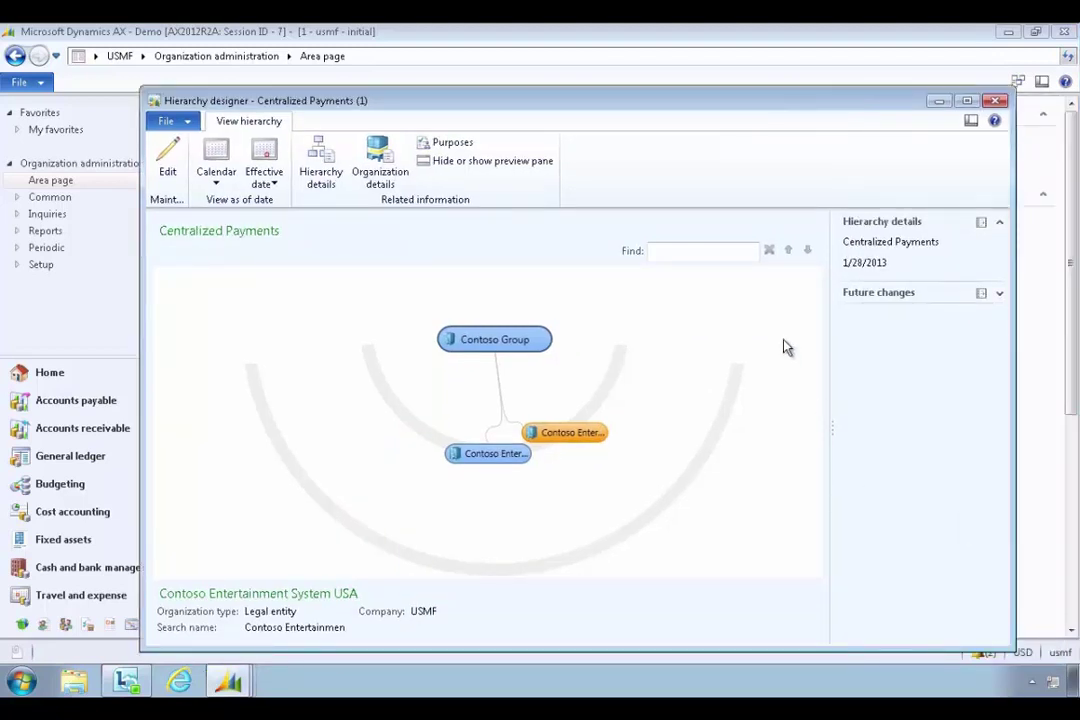
{"action": "left_click", "coordinate": [996, 102]}
{"action": "left_click", "coordinate": [987, 112]}
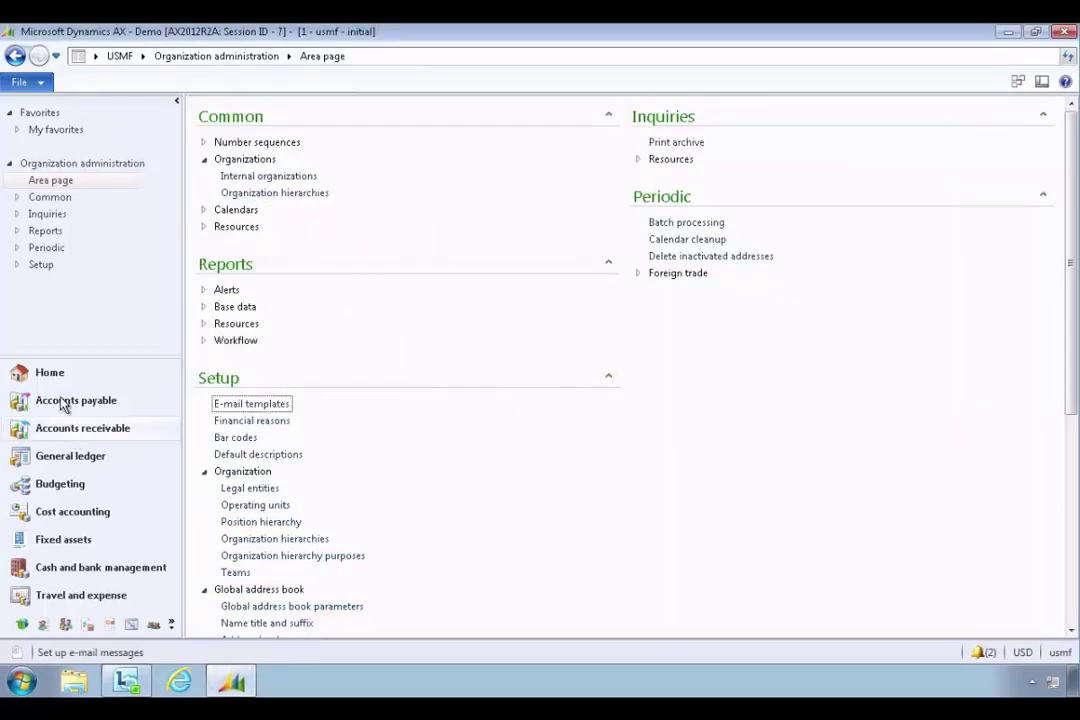
- Open the list of all vendors in Accounts payable and select Consolidated Services to view its company roles
{"action": "left_click", "coordinate": [118, 403]}
{"action": "left_click", "coordinate": [243, 160]}
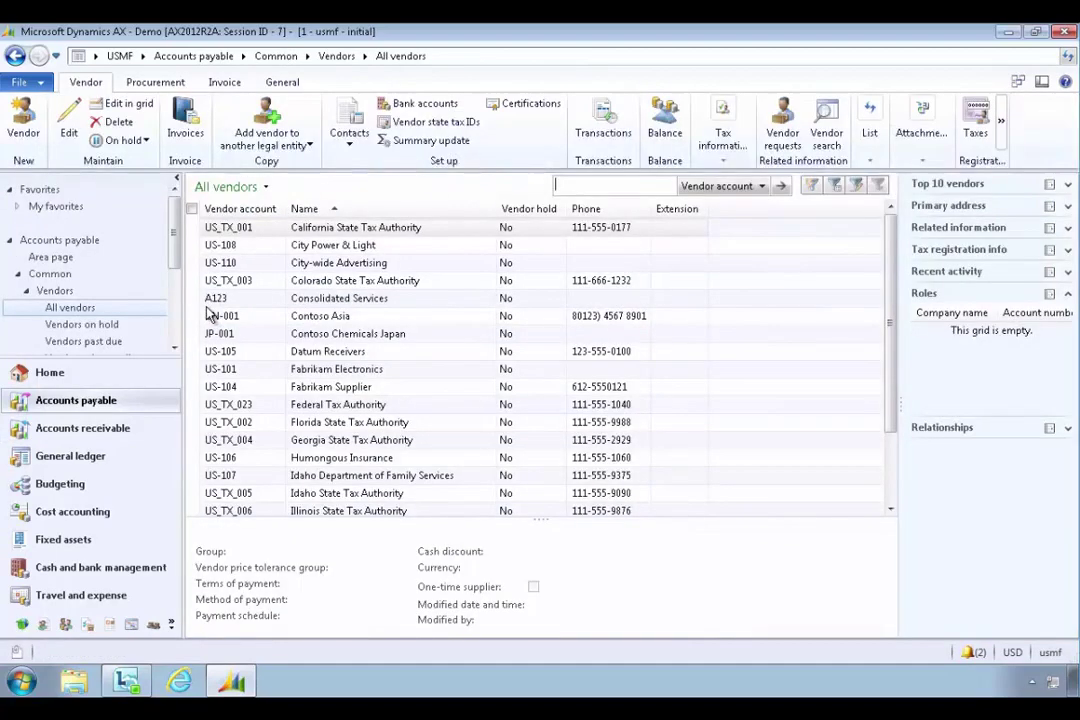
{"action": "left_click", "coordinate": [216, 299]}
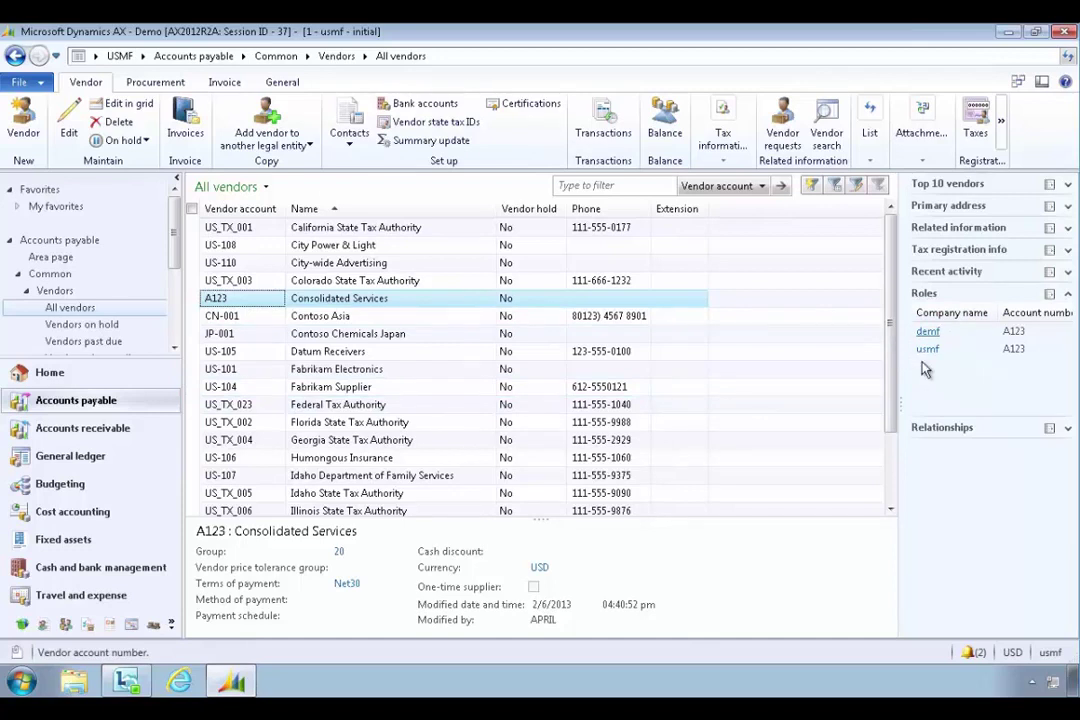
{"action": "left_click_drag", "start_coordinate": [902, 403], "coordinate": [899, 402]}
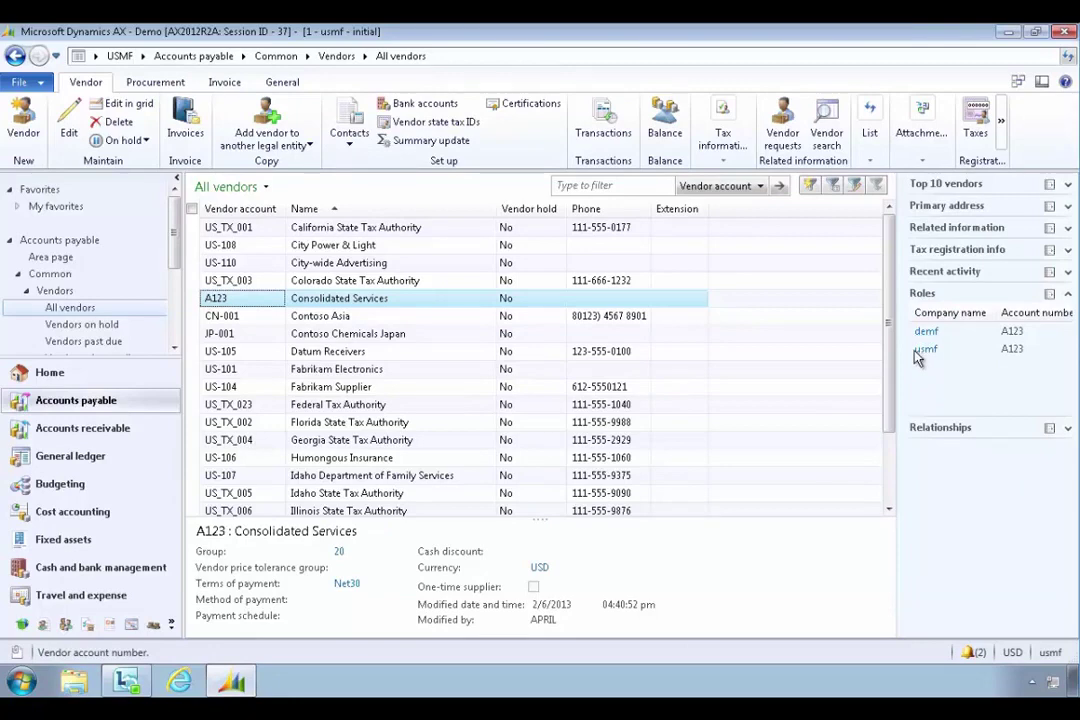
- Review the vendor transactions of Consolidated Services in USMF and close the transactions form
{"action": "left_click", "coordinate": [603, 125]}
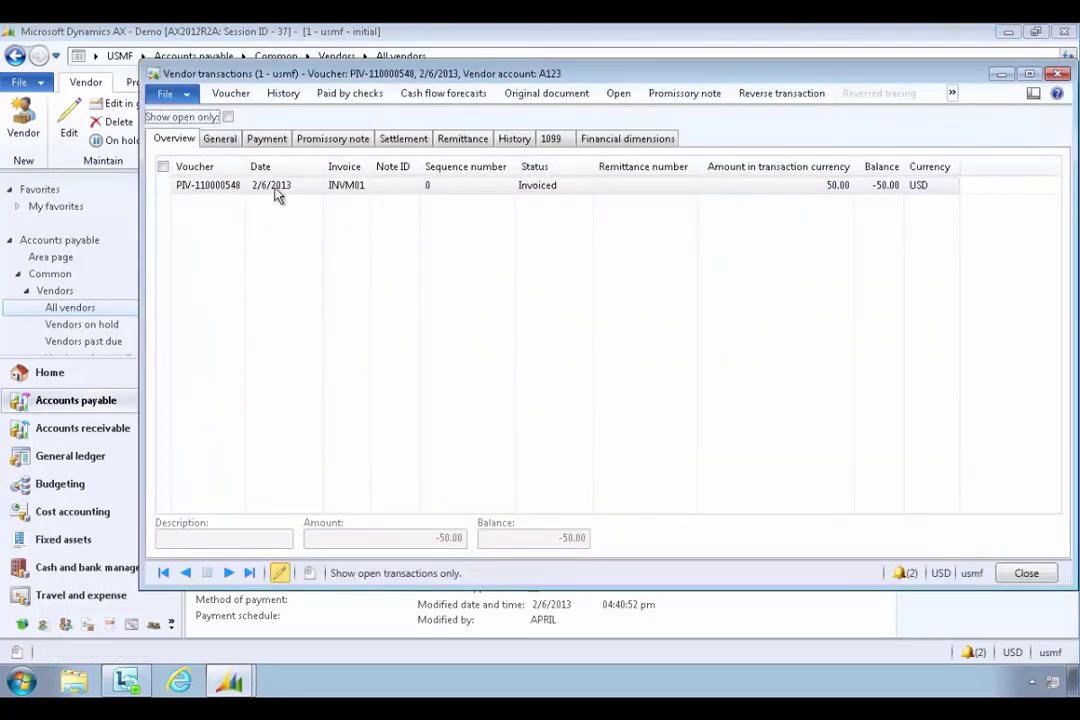
{"action": "left_click_drag", "start_coordinate": [521, 77], "coordinate": [500, 80]}
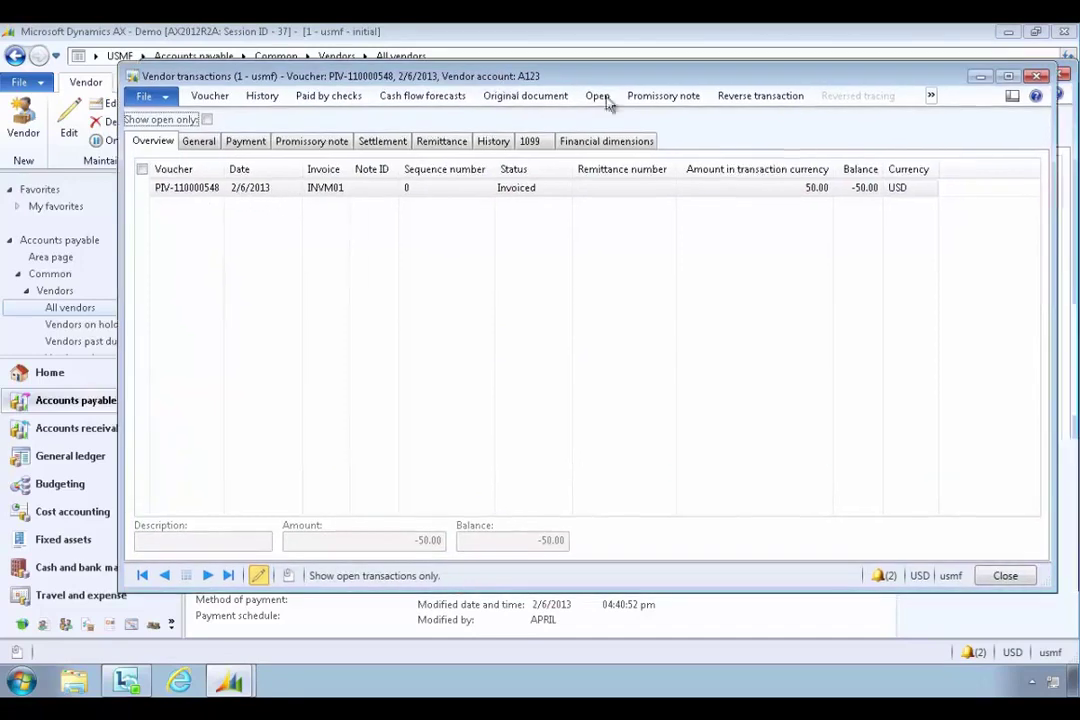
{"action": "left_click", "coordinate": [1037, 77]}
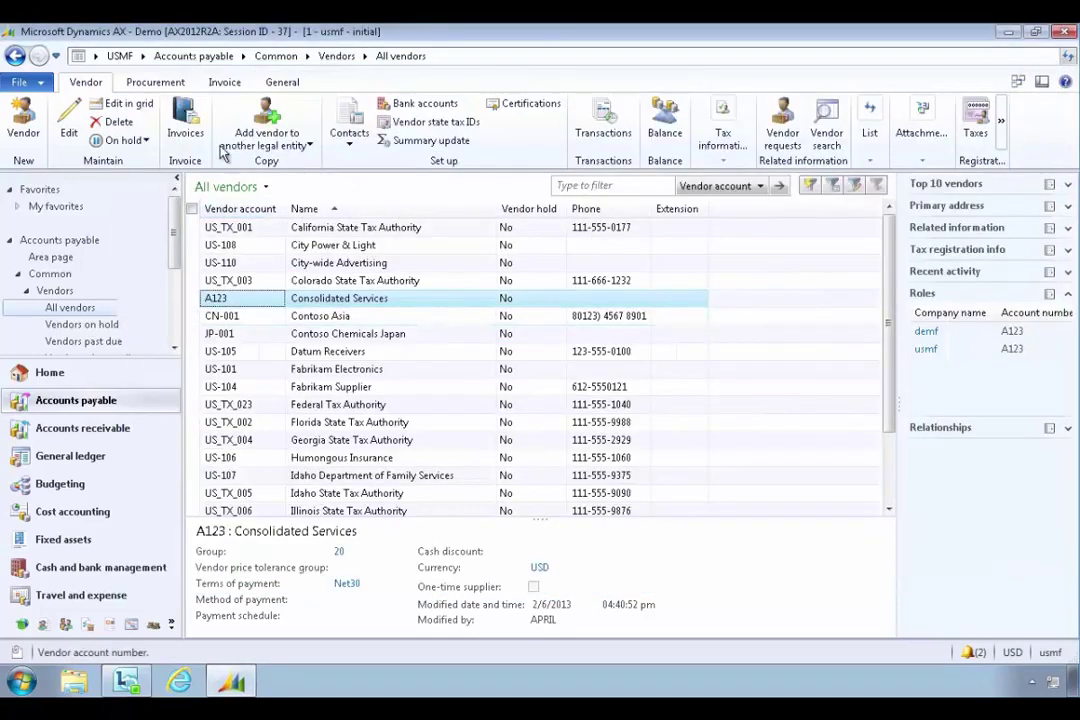
- Return to the Accounts payable area page and set the session date to 2/13/2013
{"action": "left_click", "coordinate": [243, 57]}
{"action": "left_click", "coordinate": [258, 75]}
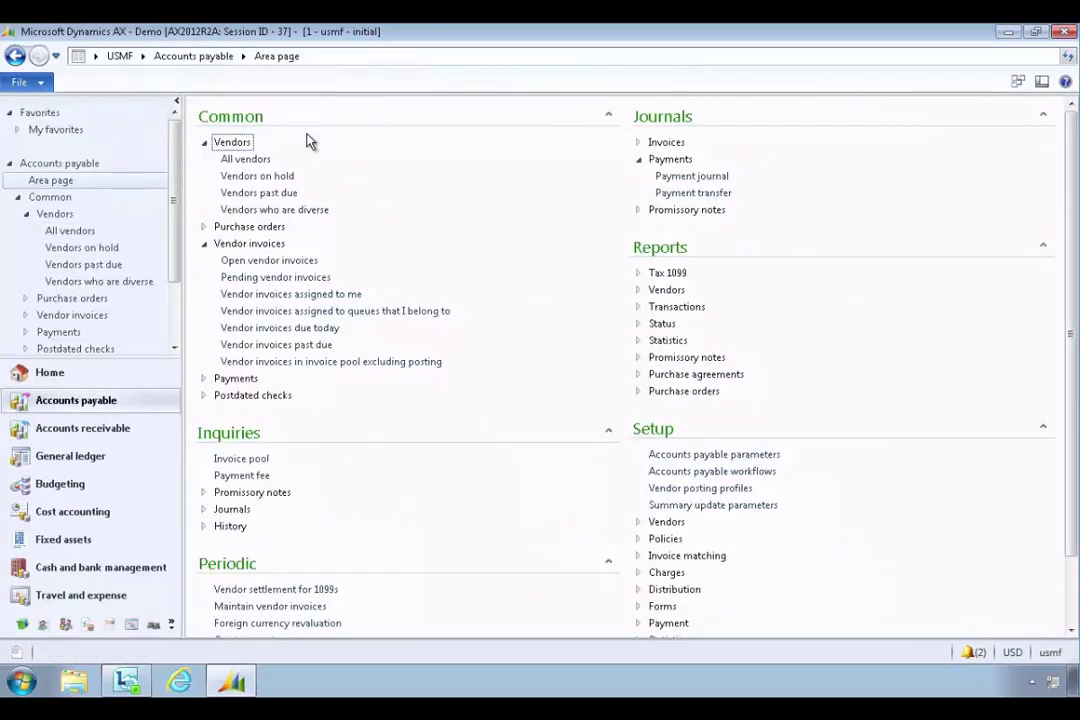
{"action": "left_click", "coordinate": [36, 82]}
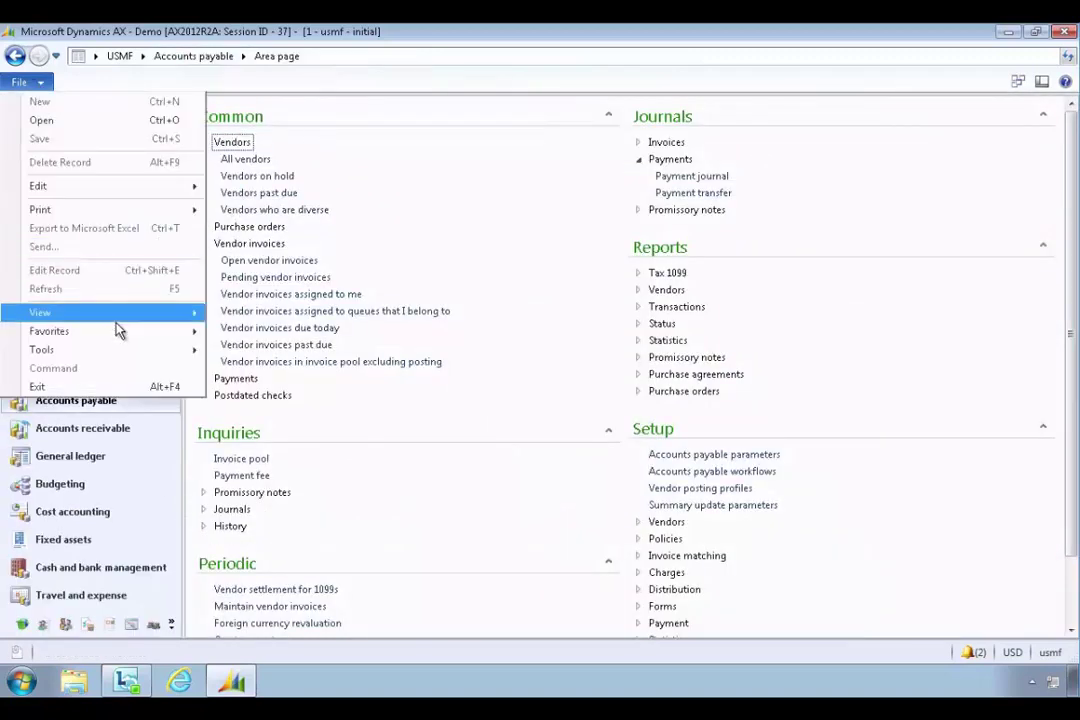
{"action": "mouse_move", "coordinate": [120, 352]}
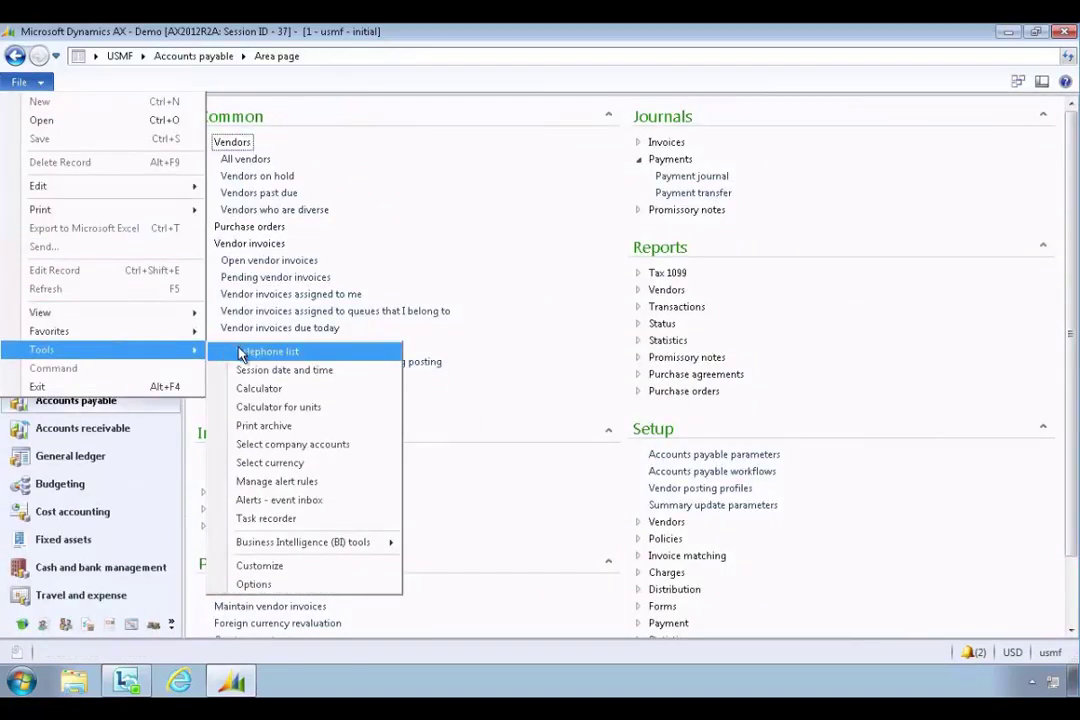
{"action": "left_click", "coordinate": [262, 370]}
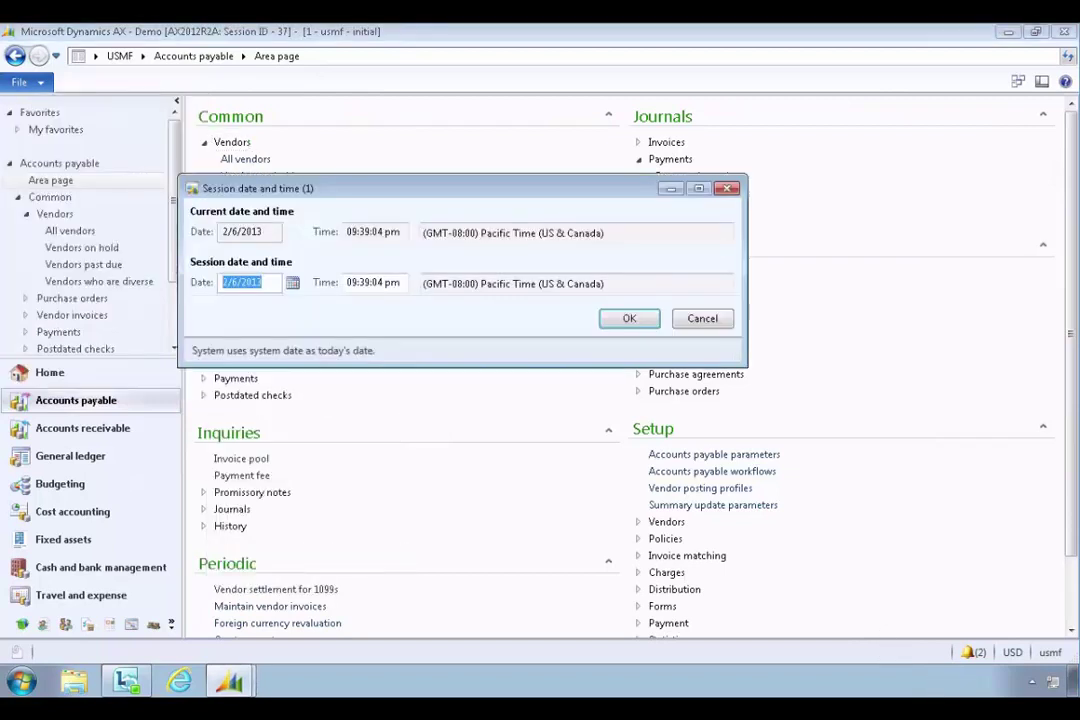
{"action": "left_click", "coordinate": [292, 284]}
{"action": "left_click", "coordinate": [347, 389]}
{"action": "left_click", "coordinate": [618, 322]}
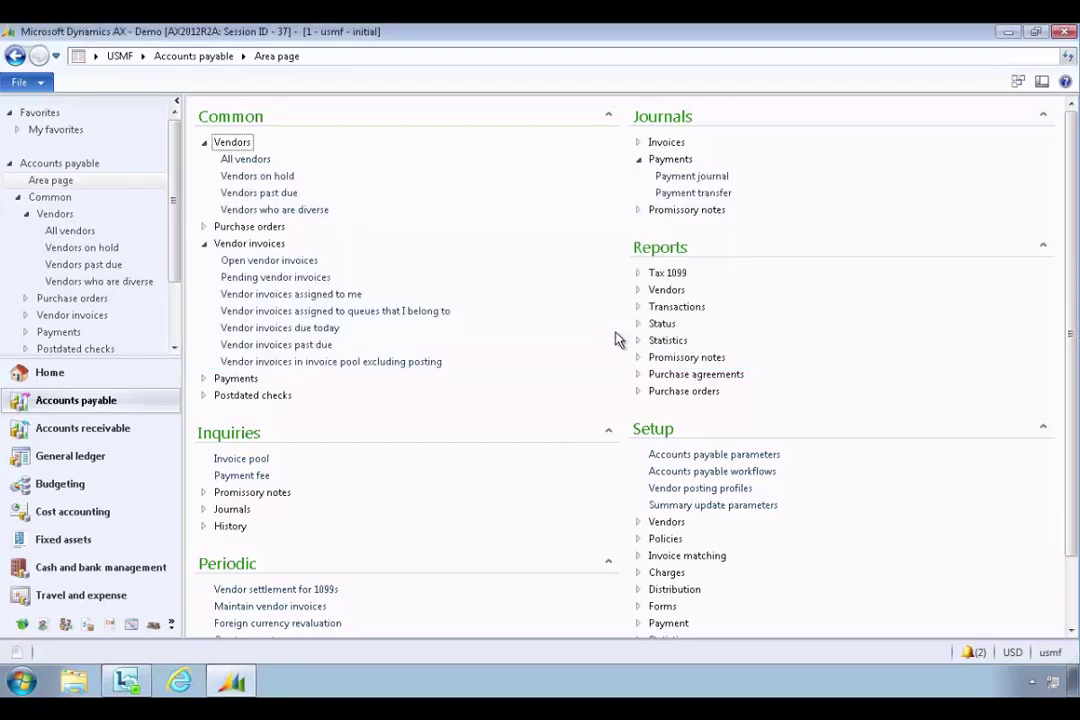
- Open the Accounts payable payment journals list and bring up the Payment journal form for a new journal, adjusting its window and Name column
{"action": "left_click", "coordinate": [204, 243]}
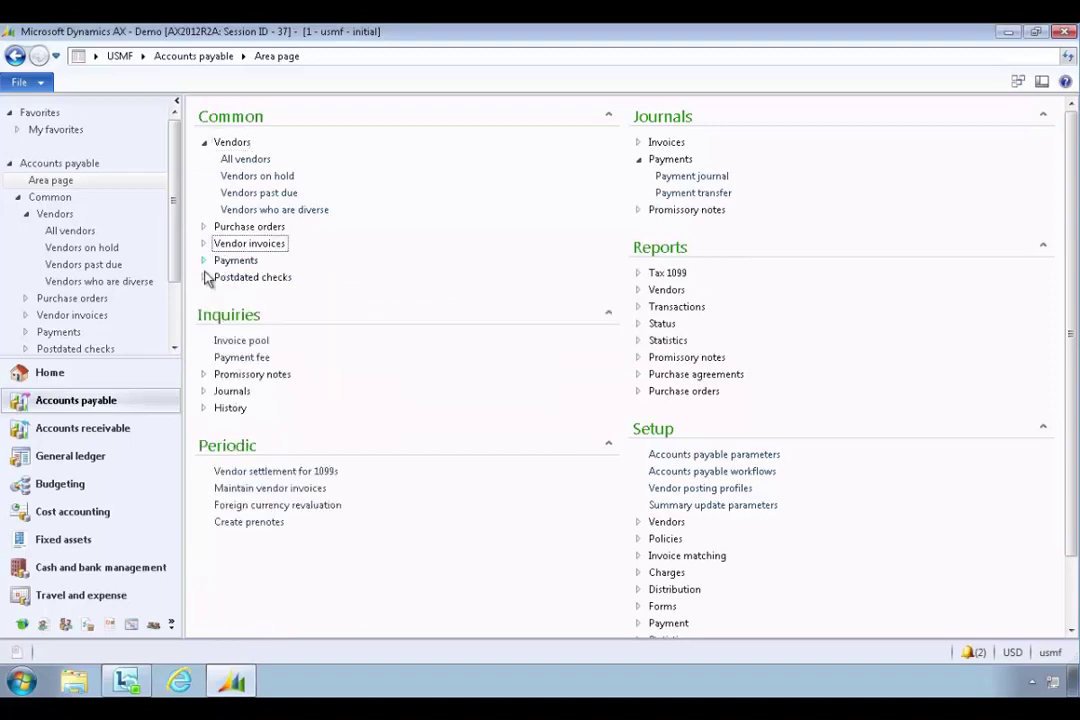
{"action": "left_click", "coordinate": [204, 260]}
{"action": "left_click", "coordinate": [245, 278]}
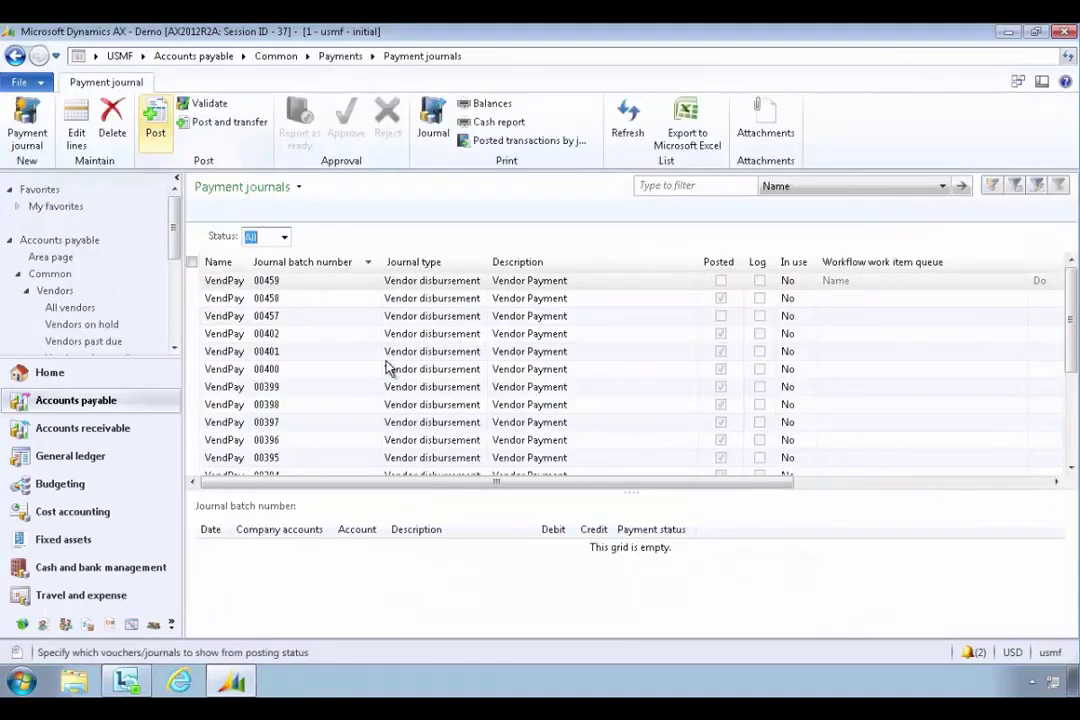
{"action": "left_click", "coordinate": [28, 130]}
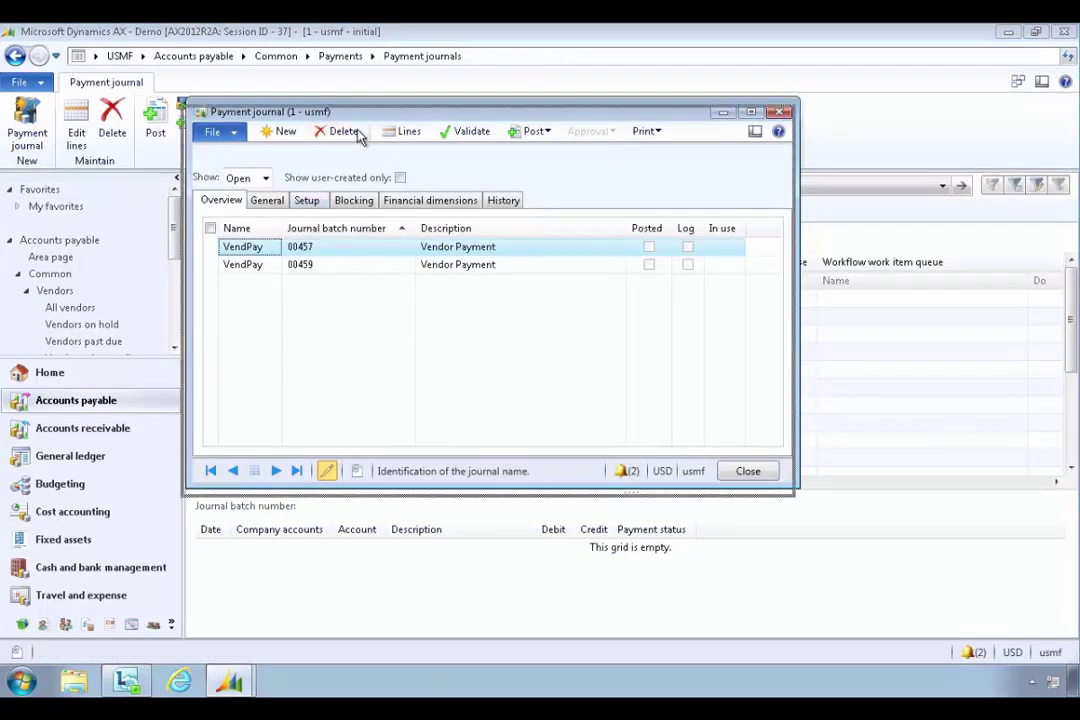
{"action": "left_click_drag", "start_coordinate": [301, 109], "coordinate": [296, 129]}
{"action": "left_click_drag", "start_coordinate": [275, 247], "coordinate": [289, 248]}
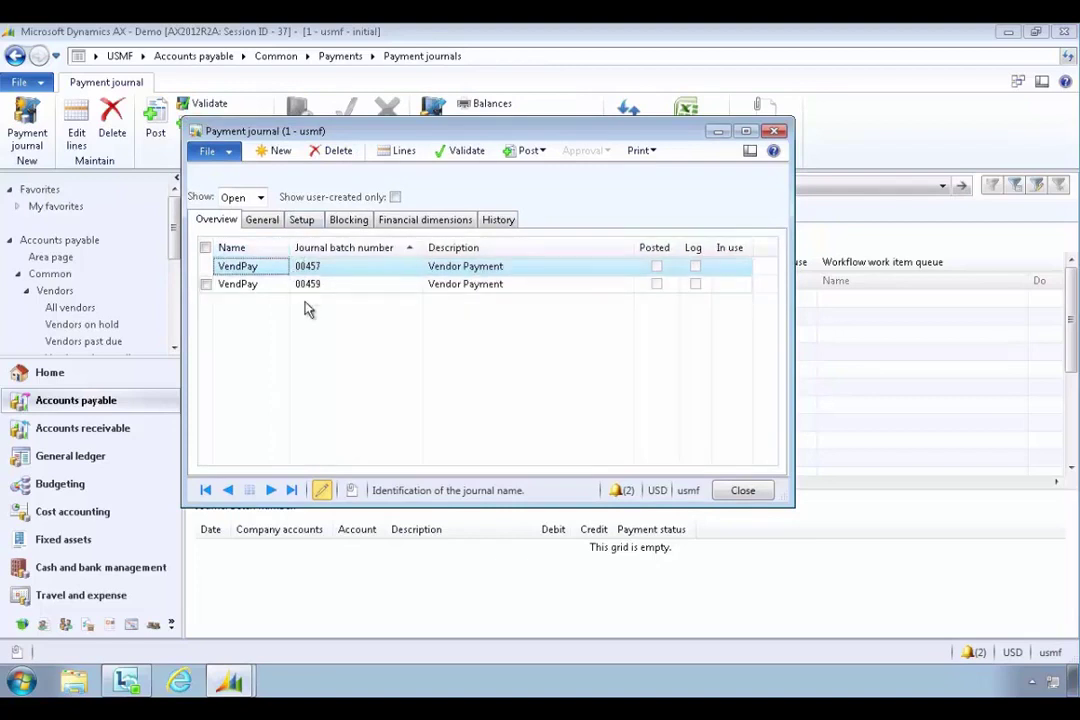
{"action": "left_click_drag", "start_coordinate": [787, 492], "coordinate": [824, 492]}
{"action": "left_click_drag", "start_coordinate": [561, 133], "coordinate": [558, 159]}
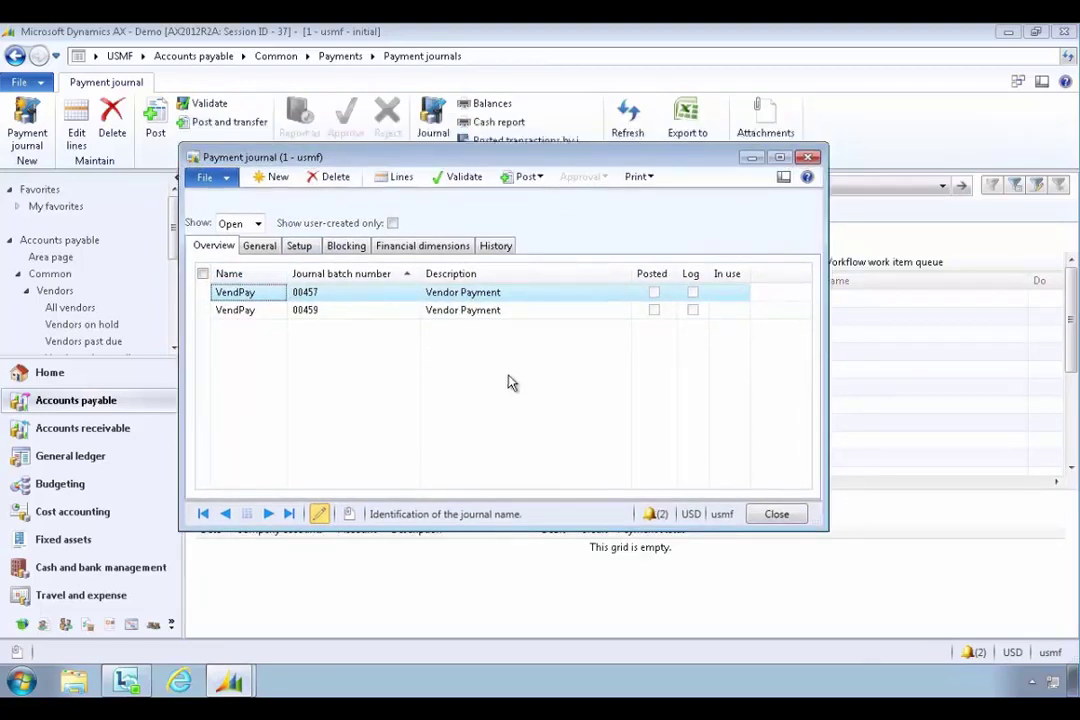
- Create a new payment journal with the journal name VendPay
{"action": "left_click", "coordinate": [278, 177]}
{"action": "left_click", "coordinate": [278, 292]}
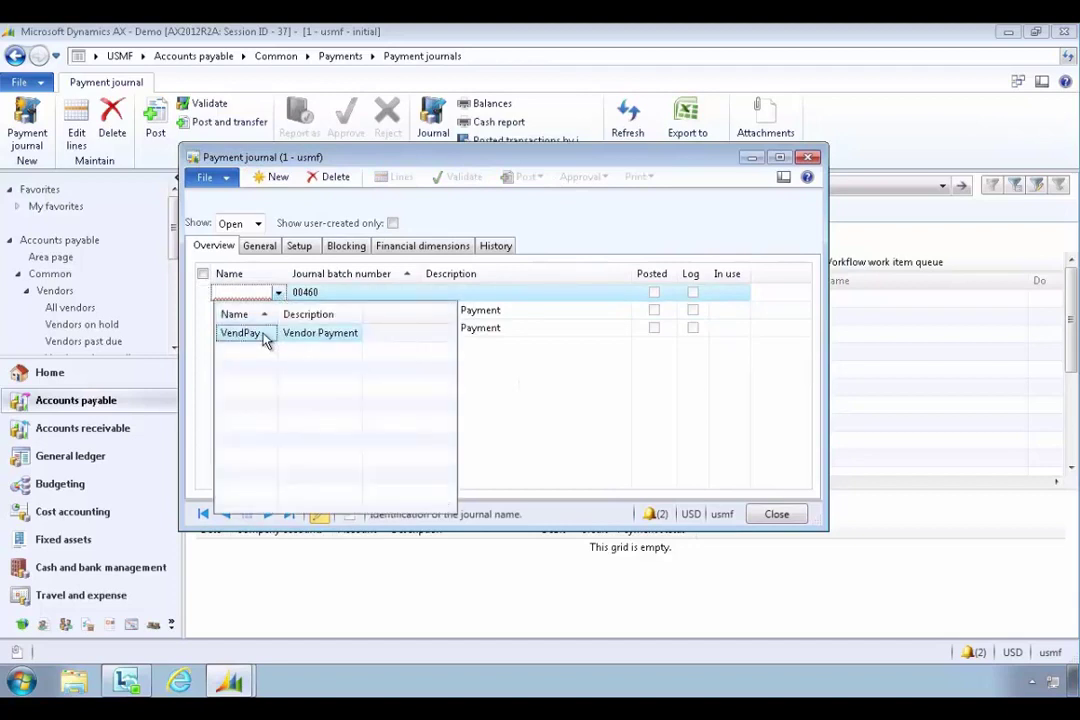
{"action": "left_click", "coordinate": [262, 334]}
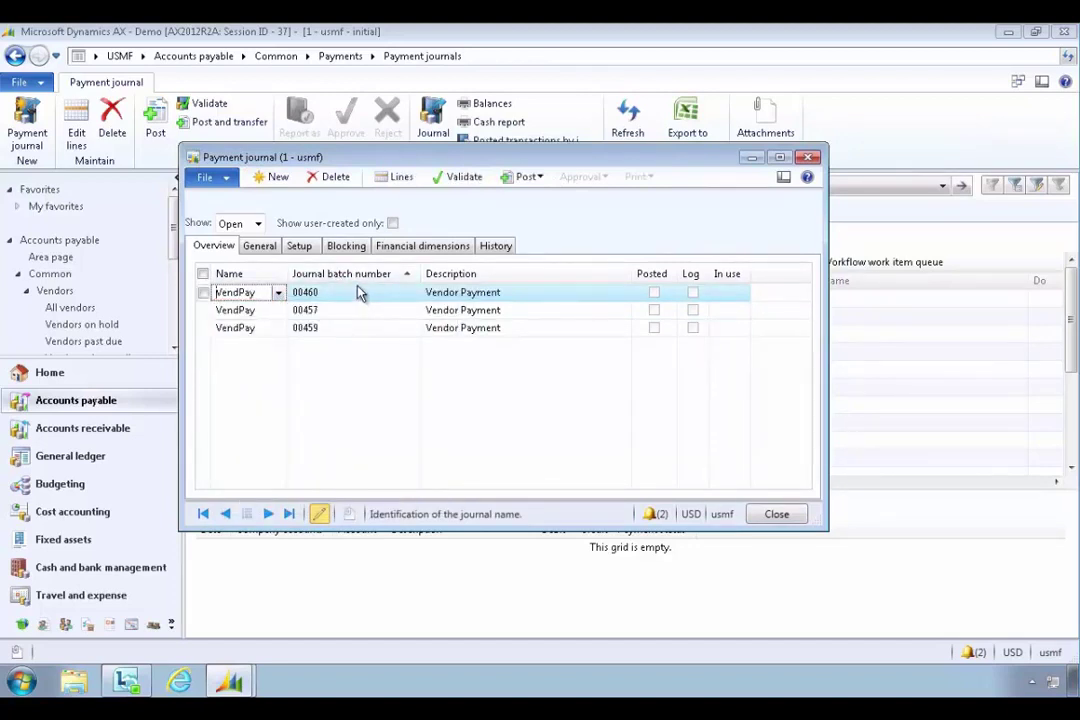
{"action": "key", "text": "Tab"}
- Open the new journal's lines and start a vendor payment proposal that includes vendor invoices from other legal entities
{"action": "left_click", "coordinate": [398, 177]}
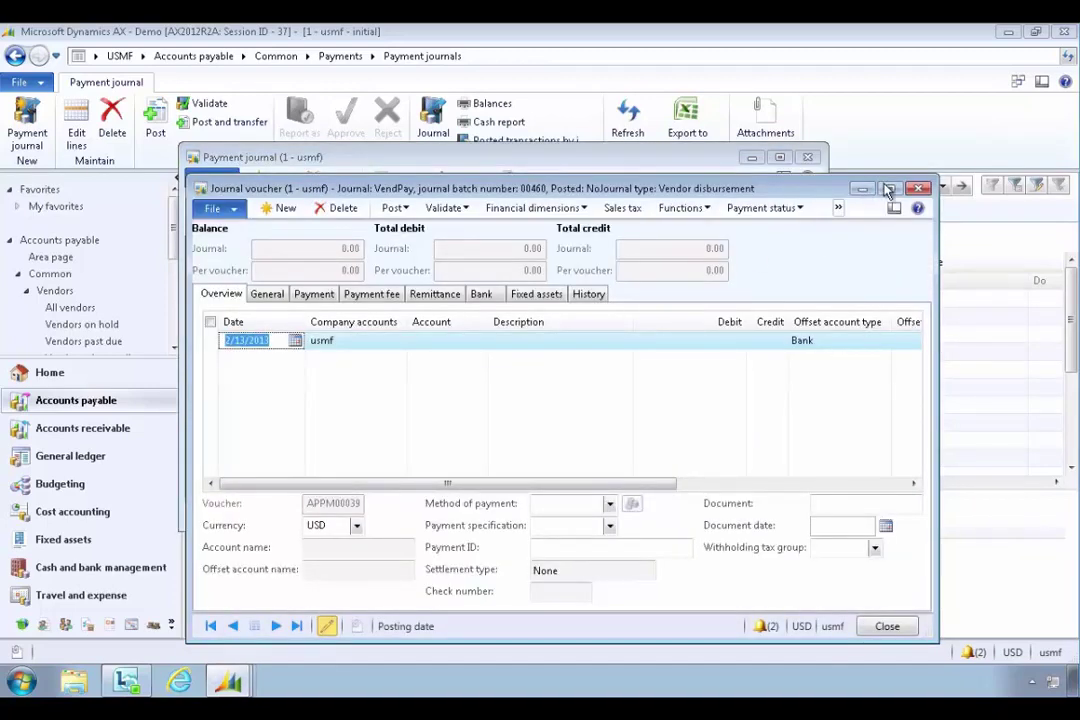
{"action": "left_click", "coordinate": [890, 188]}
{"action": "left_click", "coordinate": [645, 53]}
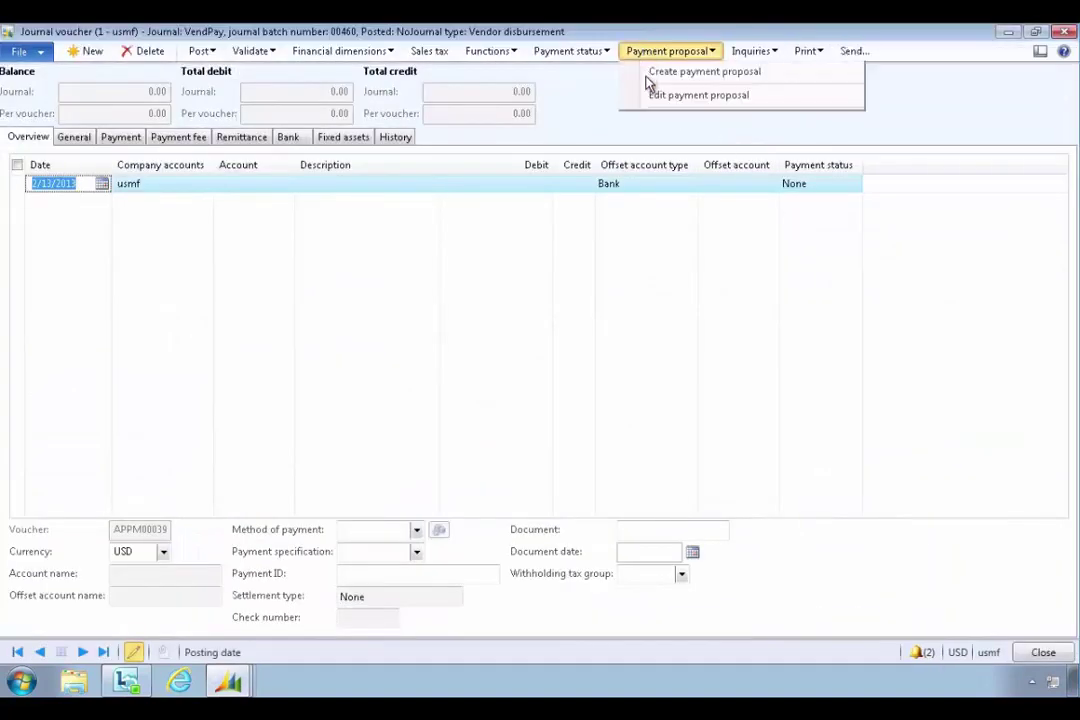
{"action": "left_click", "coordinate": [662, 70]}
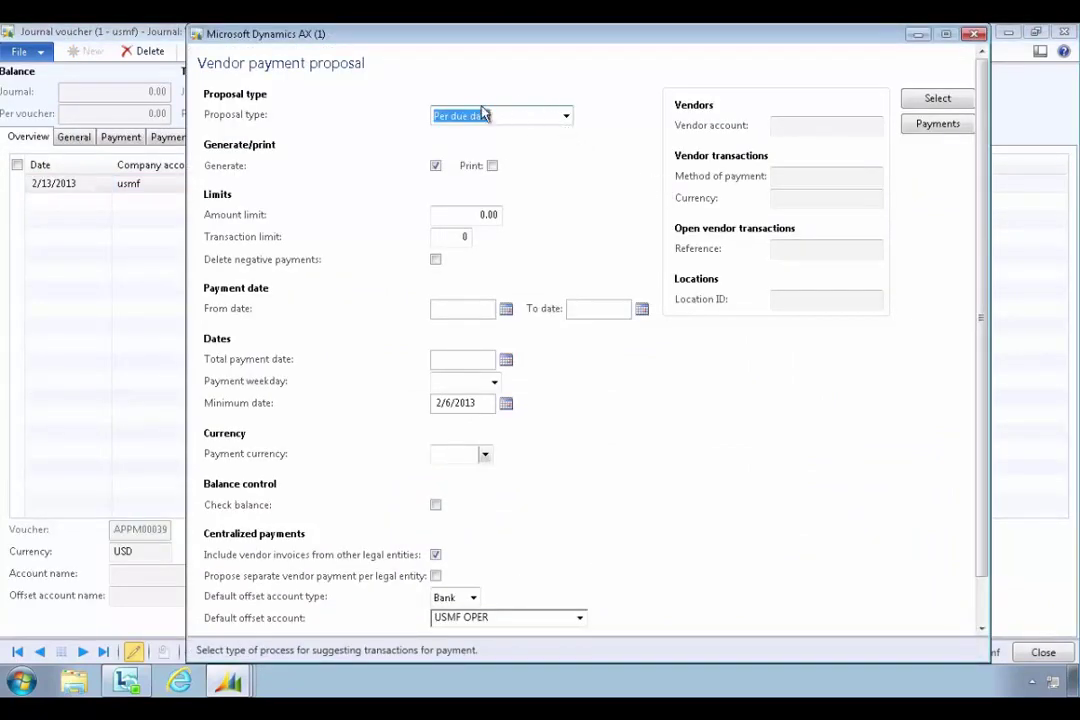
{"action": "left_click_drag", "start_coordinate": [975, 420], "coordinate": [976, 470]}
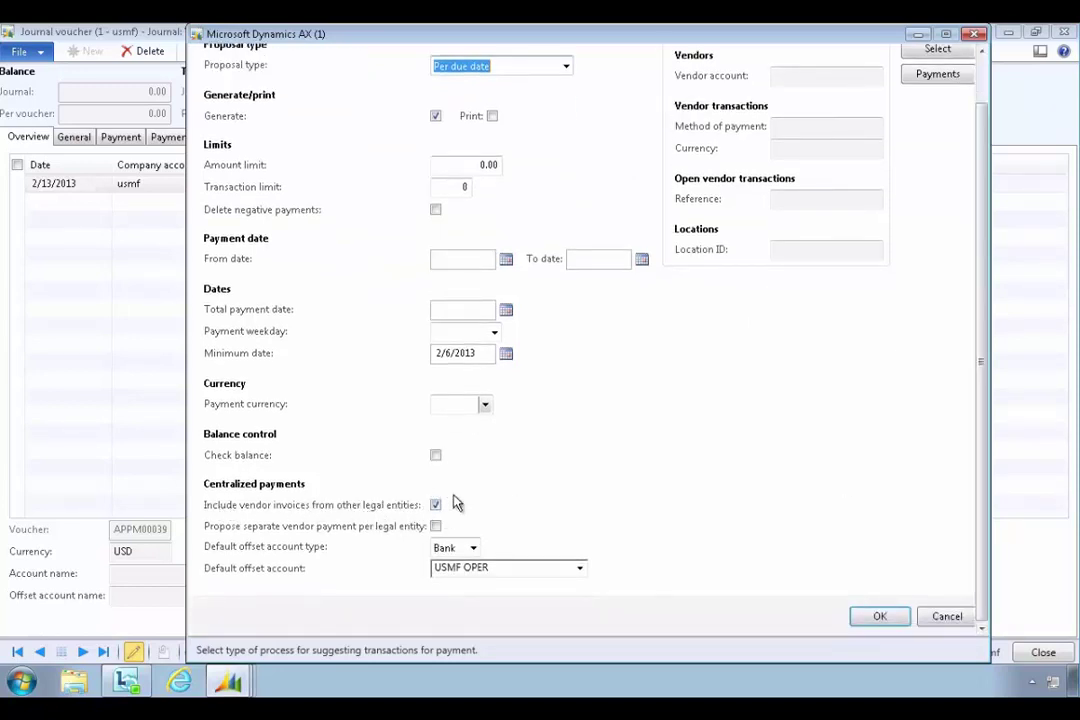
{"action": "left_click", "coordinate": [434, 502]}
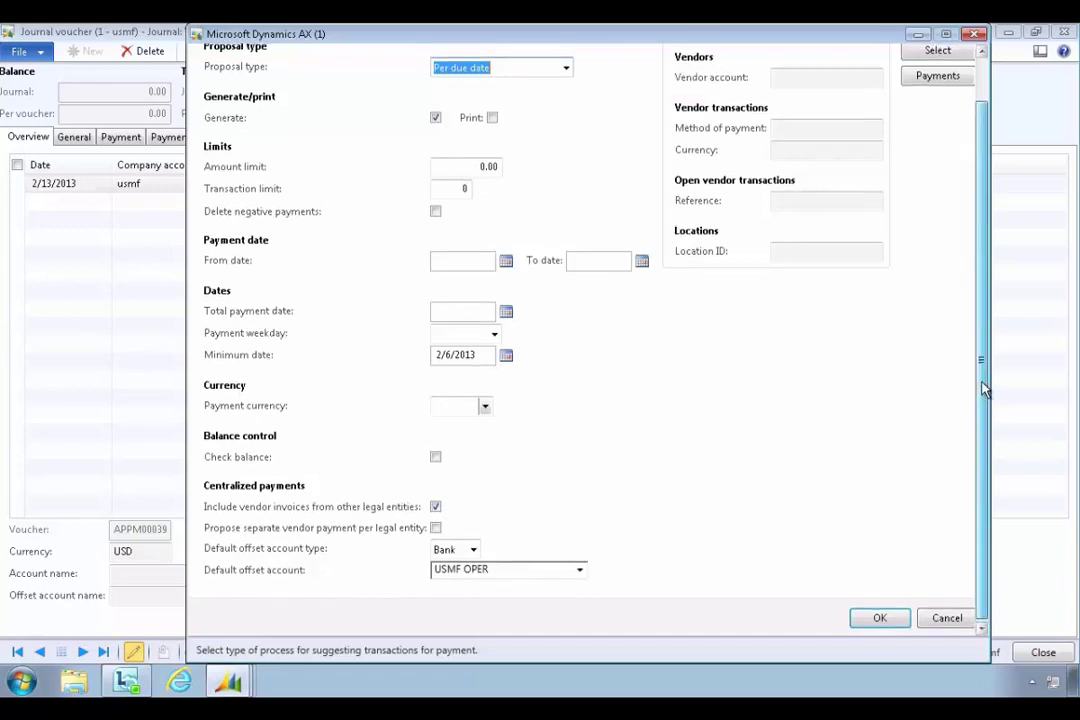
- Restrict the payment proposal's selection criteria to the Consolidated Services vendor account
{"action": "left_click_drag", "start_coordinate": [981, 388], "coordinate": [967, 137]}
{"action": "left_click", "coordinate": [948, 100]}
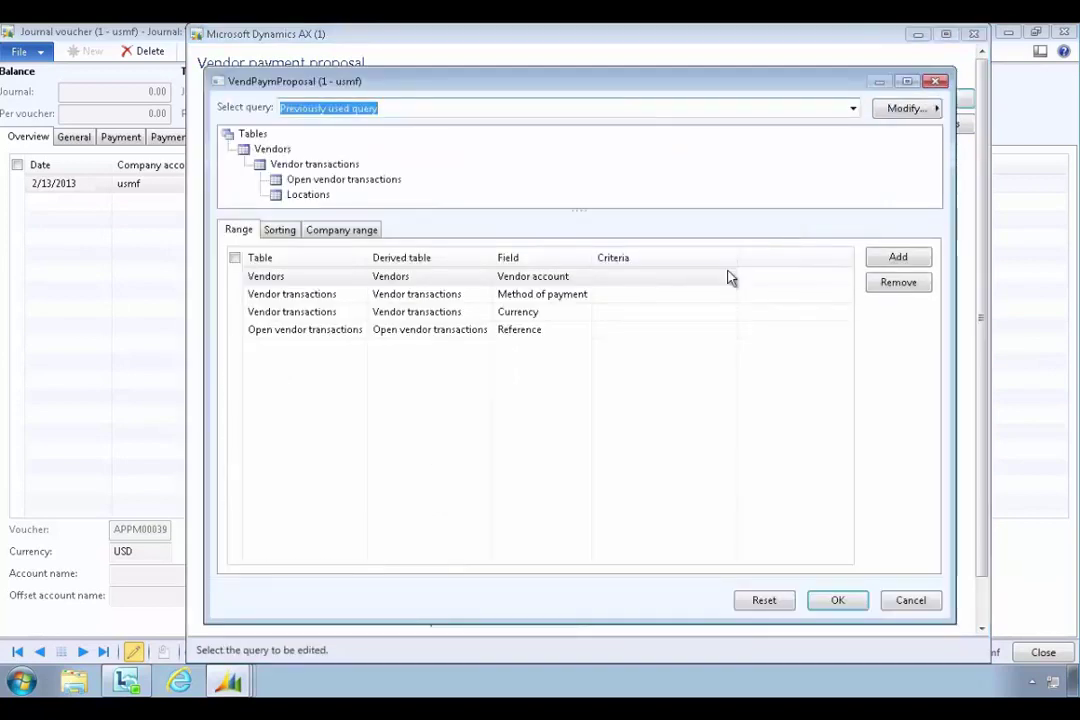
{"action": "left_click", "coordinate": [712, 277]}
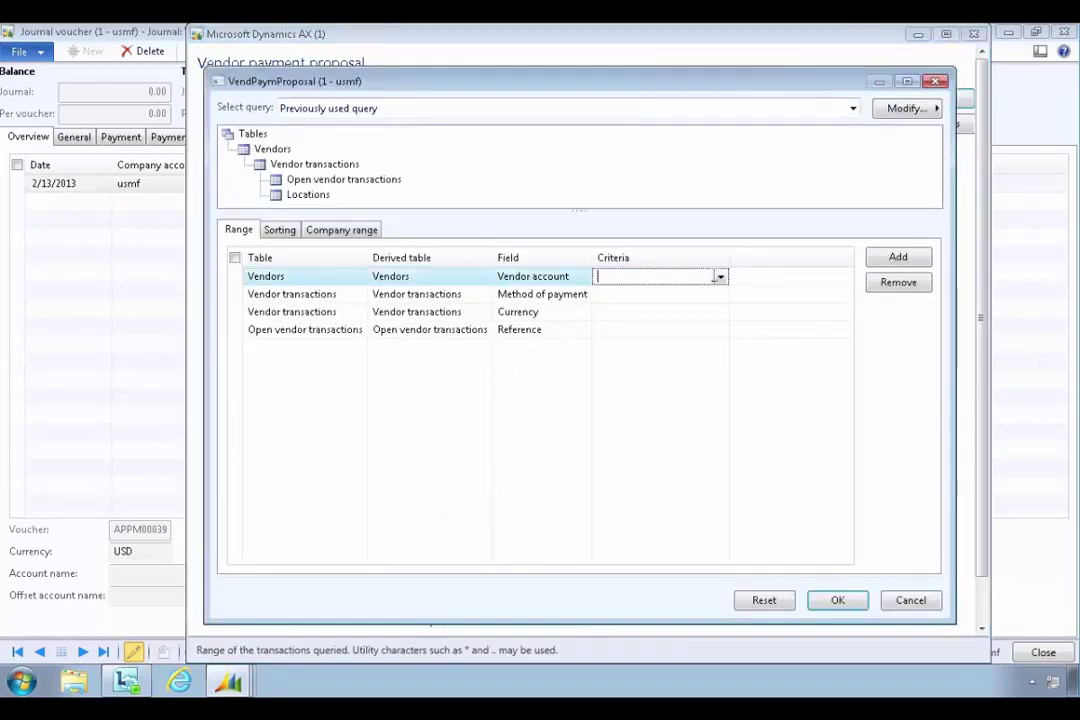
{"action": "type", "text": "A*"}
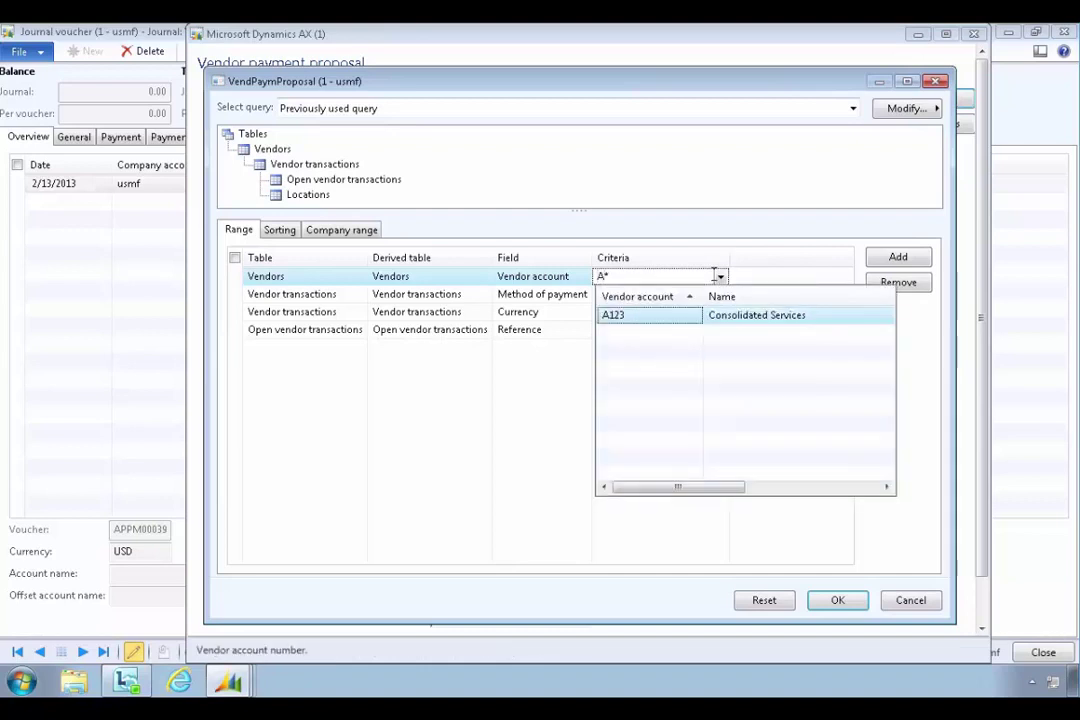
{"action": "left_click", "coordinate": [665, 323]}
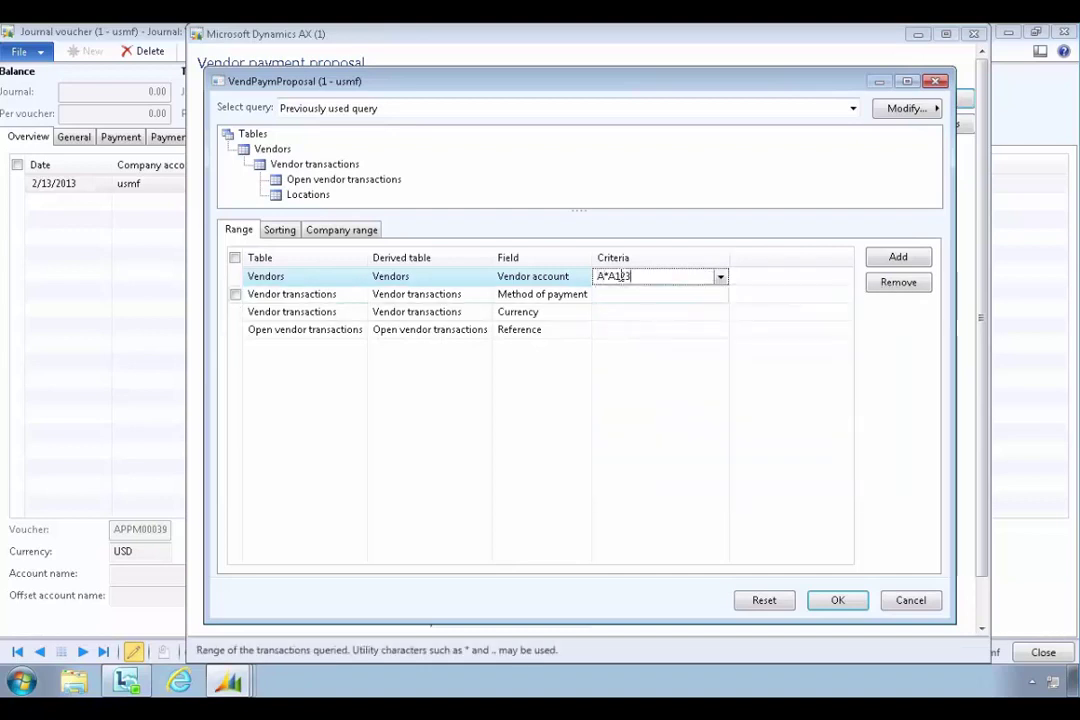
{"action": "key", "text": "Home"}
{"action": "key", "text": "Delete"}
{"action": "key", "text": "Delete"}
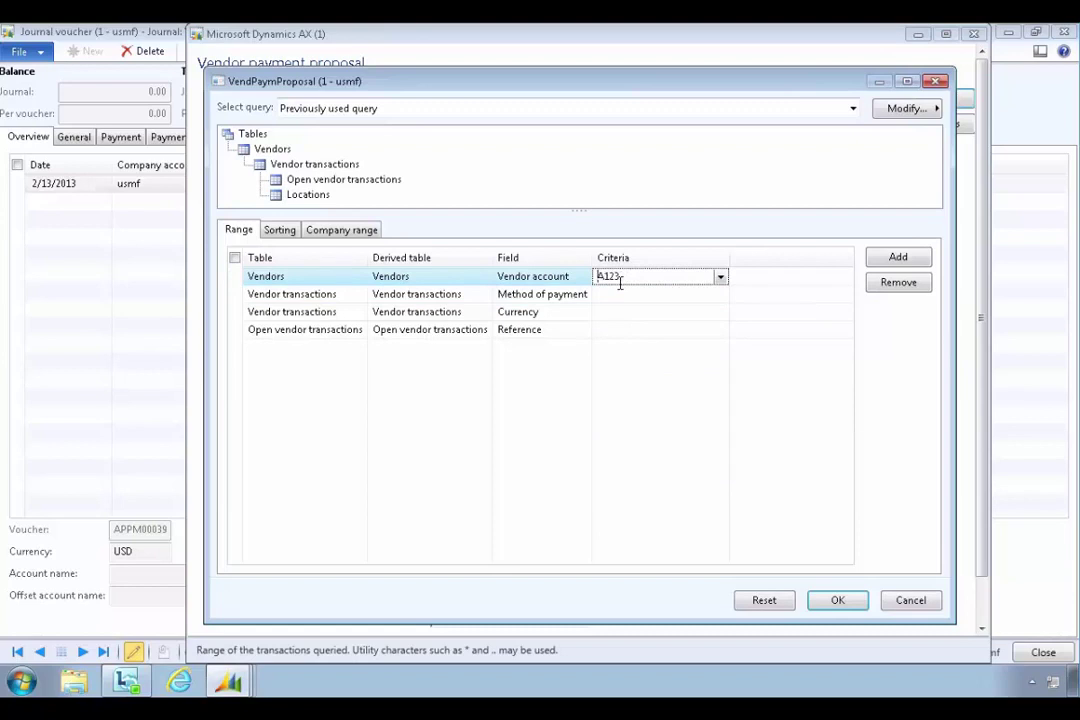
{"action": "left_click", "coordinate": [620, 280]}
{"action": "left_click", "coordinate": [836, 602]}
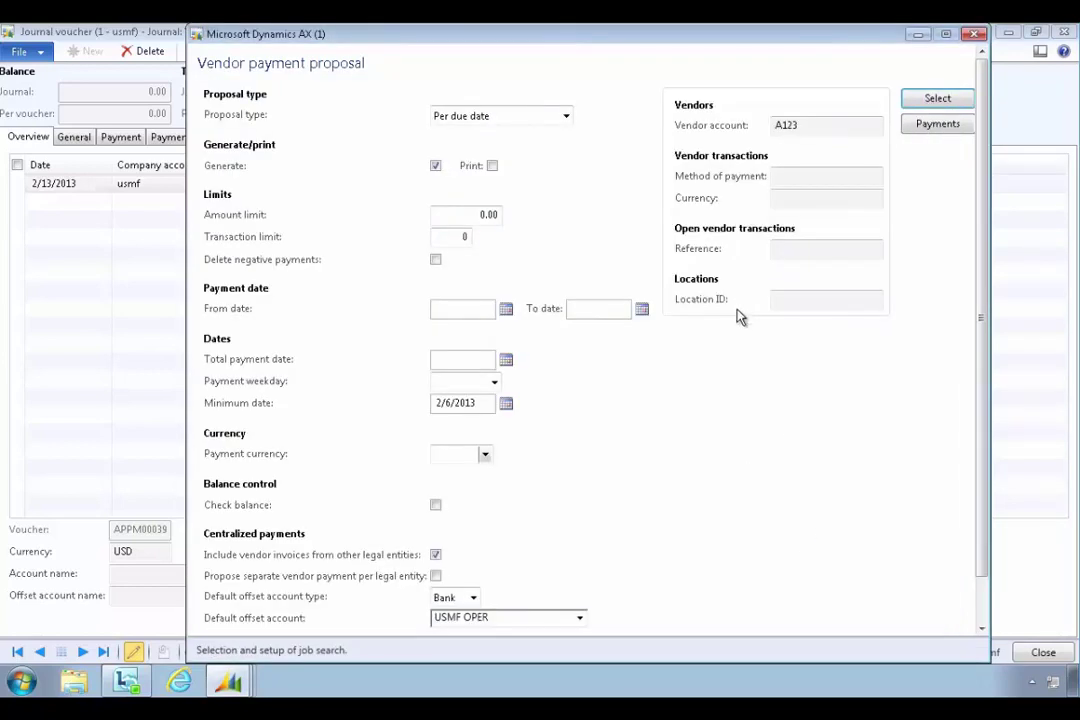
- Run the vendor payment proposal and transfer the proposed payments to the journal
{"action": "left_click_drag", "start_coordinate": [981, 346], "coordinate": [986, 434]}
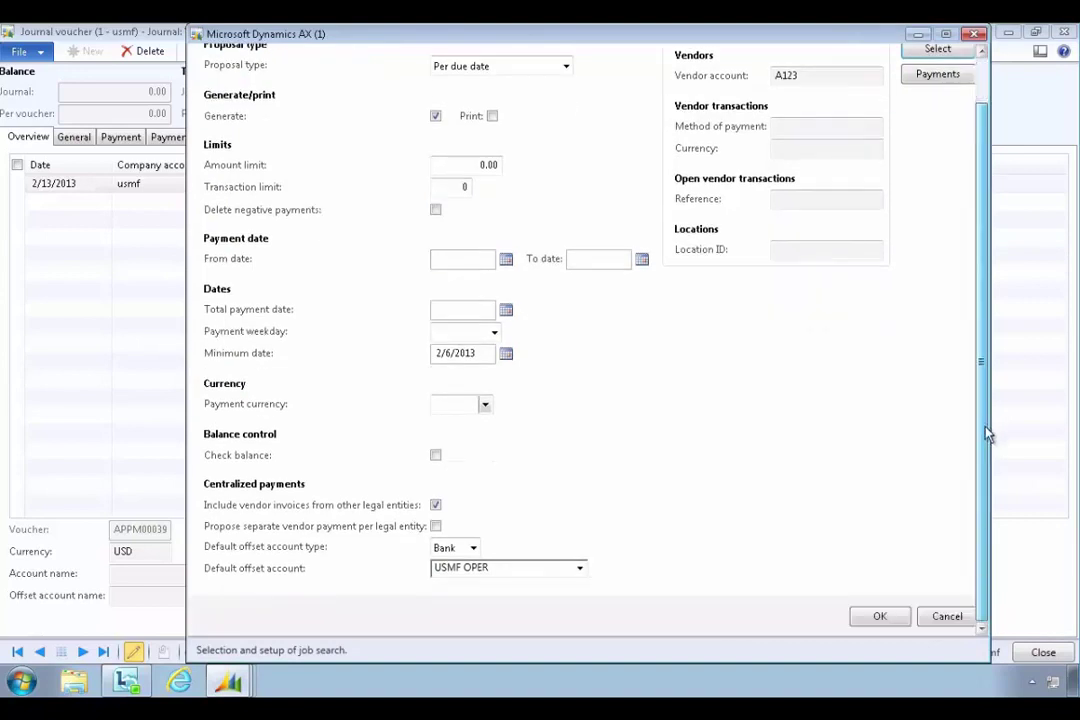
{"action": "left_click", "coordinate": [887, 615]}
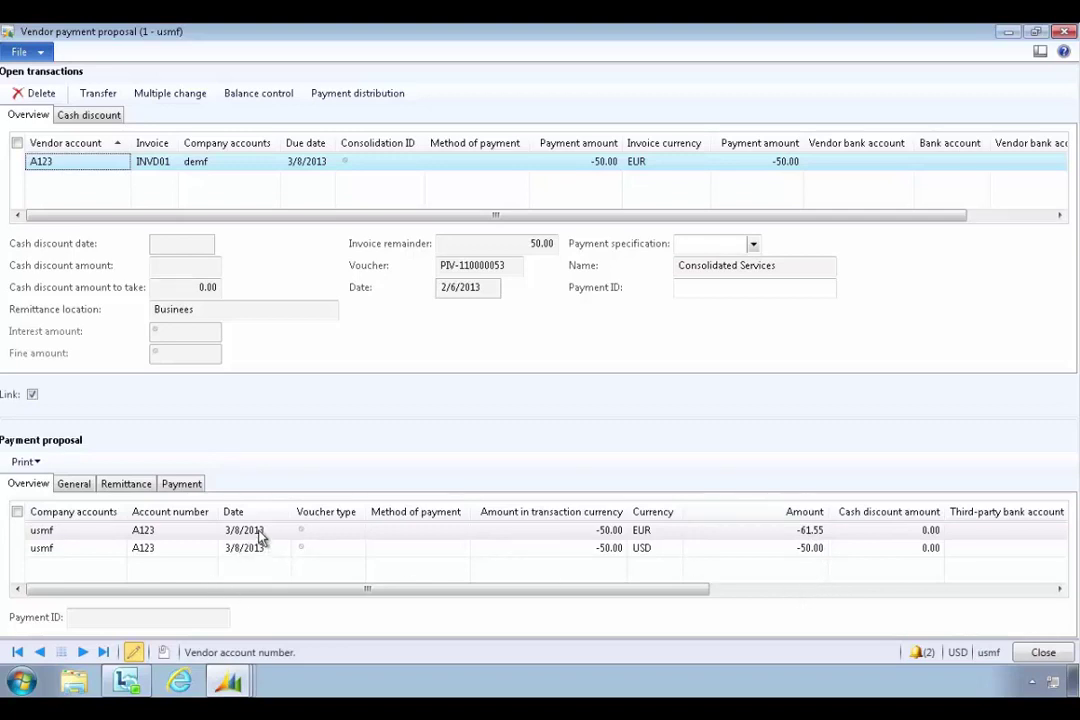
{"action": "left_click", "coordinate": [106, 94]}
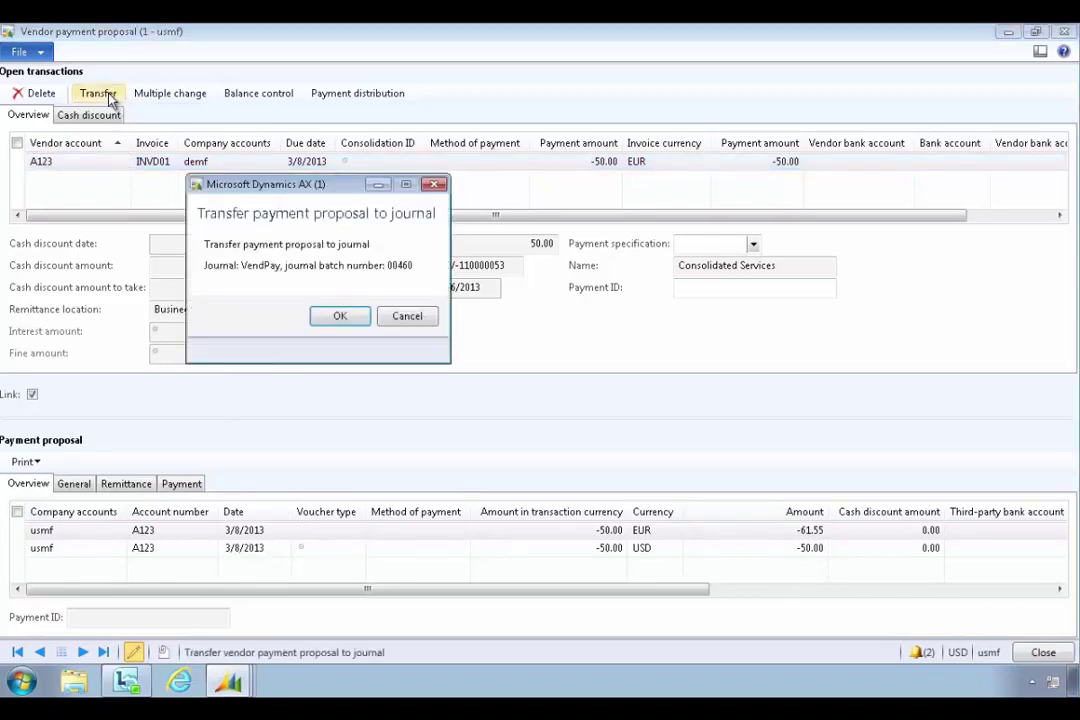
{"action": "left_click", "coordinate": [343, 318]}
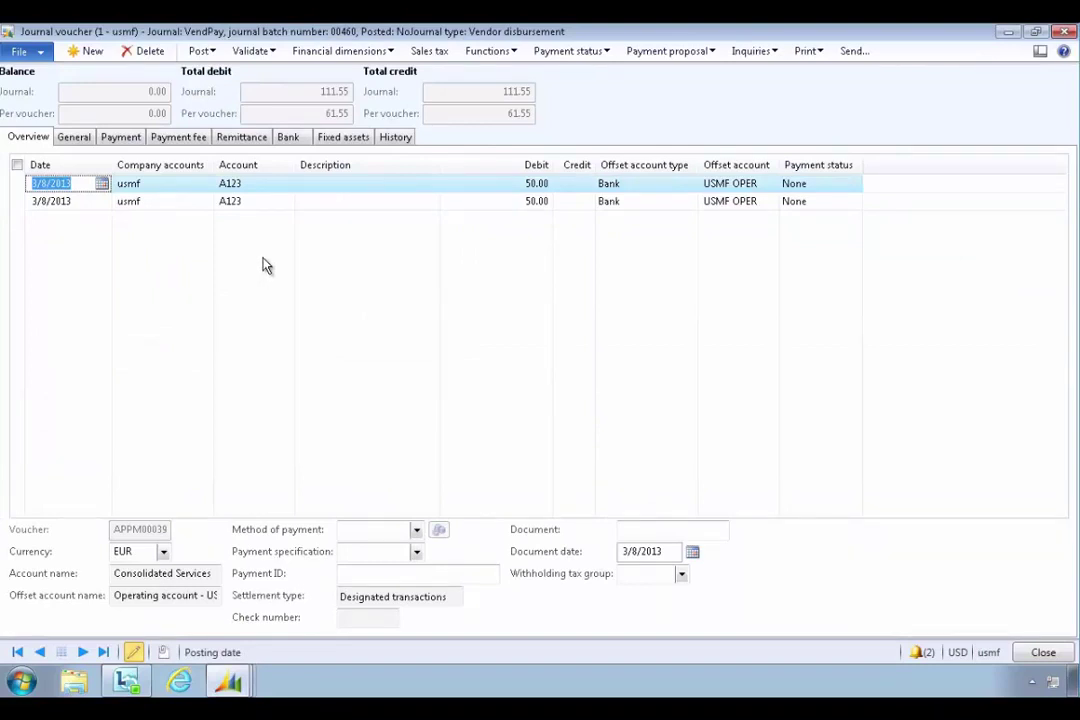
- Set the method of payment to CHECK on both journal voucher lines
{"action": "left_click", "coordinate": [152, 201]}
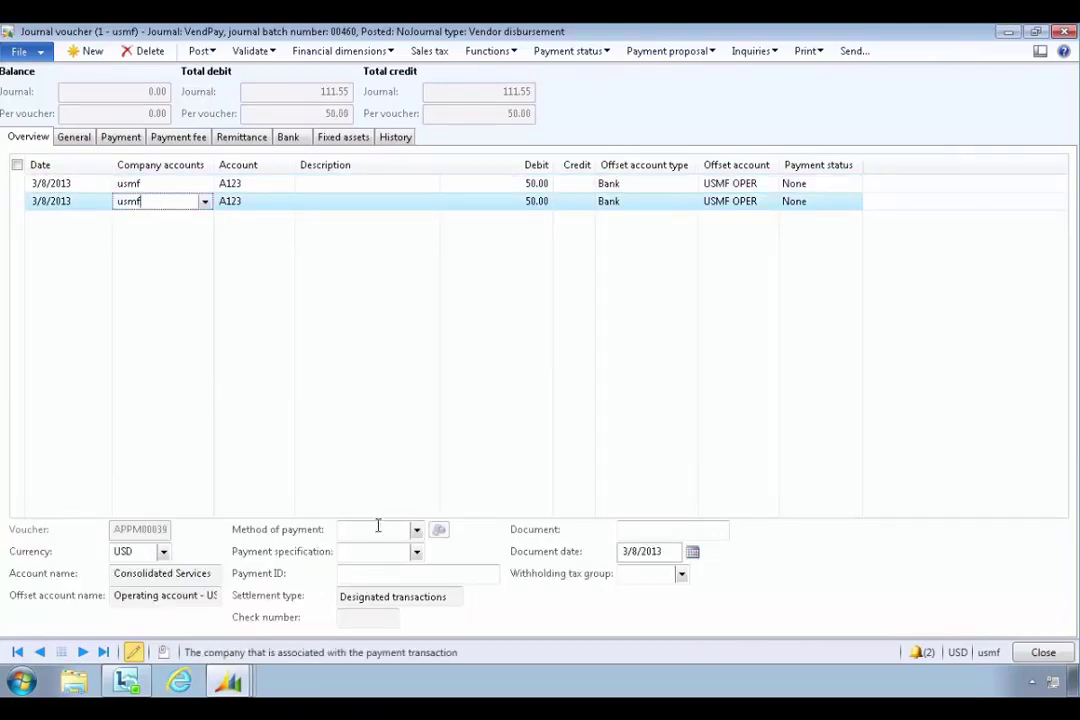
{"action": "left_click", "coordinate": [250, 183]}
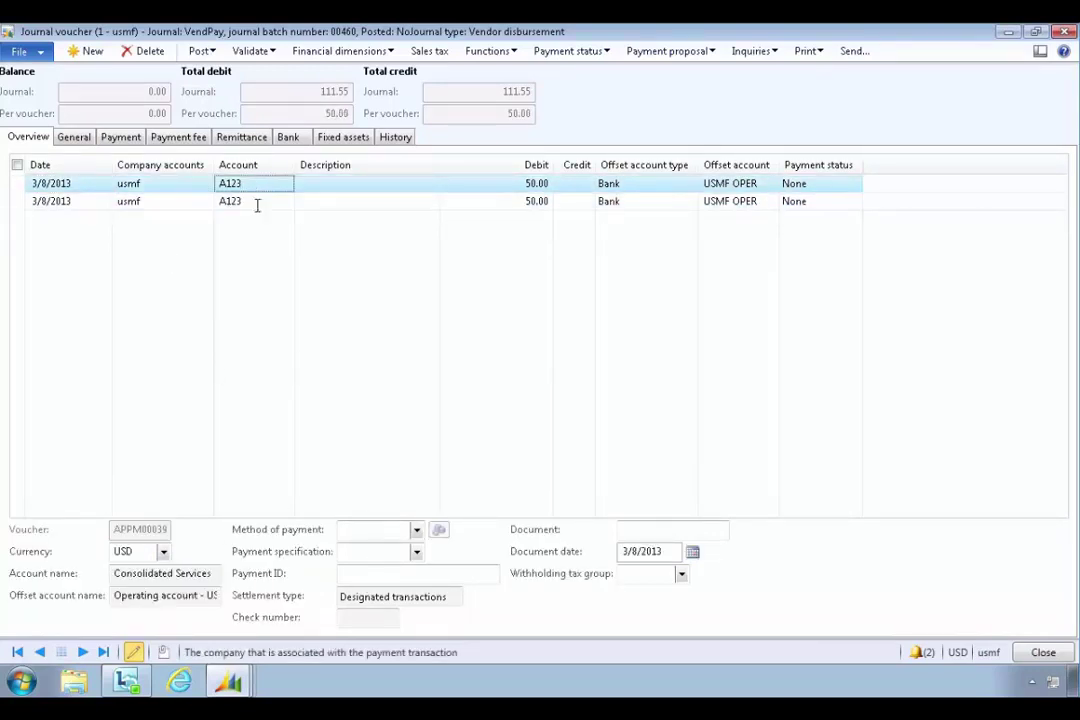
{"action": "left_click", "coordinate": [416, 529]}
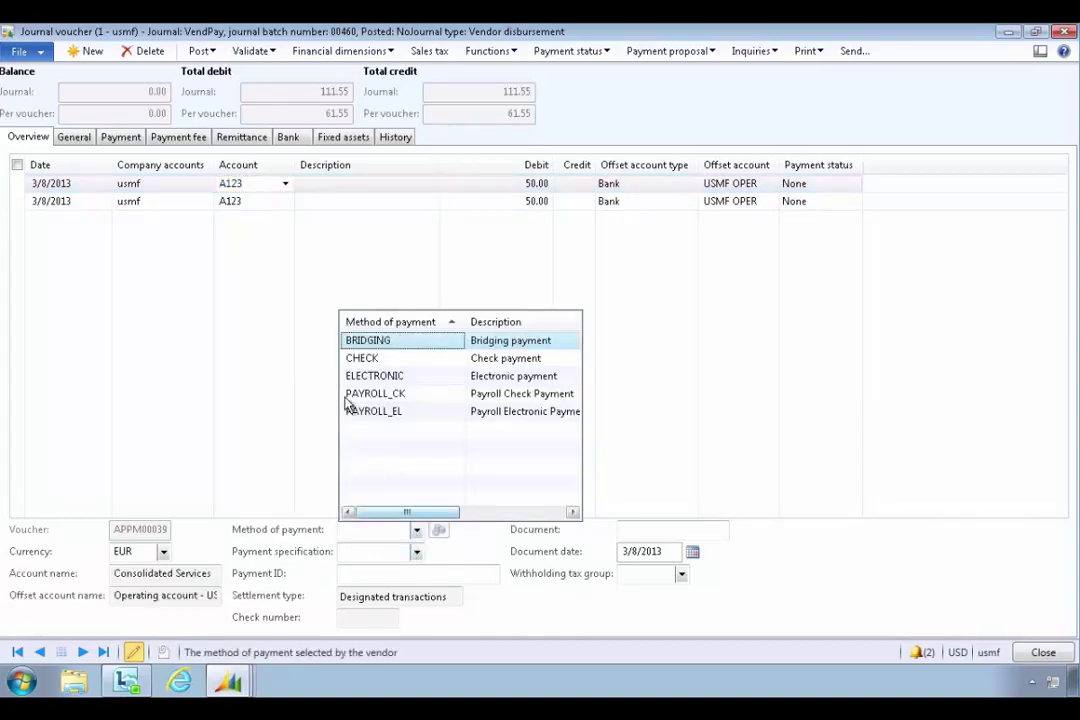
{"action": "left_click", "coordinate": [288, 281]}
{"action": "left_click", "coordinate": [250, 201]}
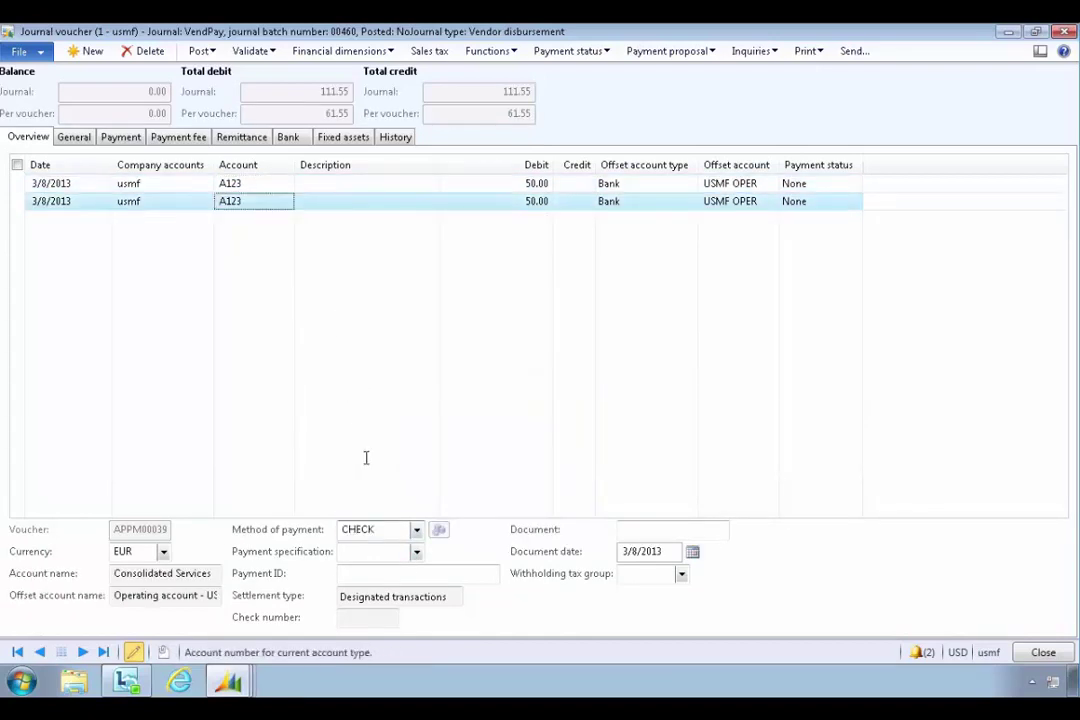
{"action": "left_click", "coordinate": [416, 530]}
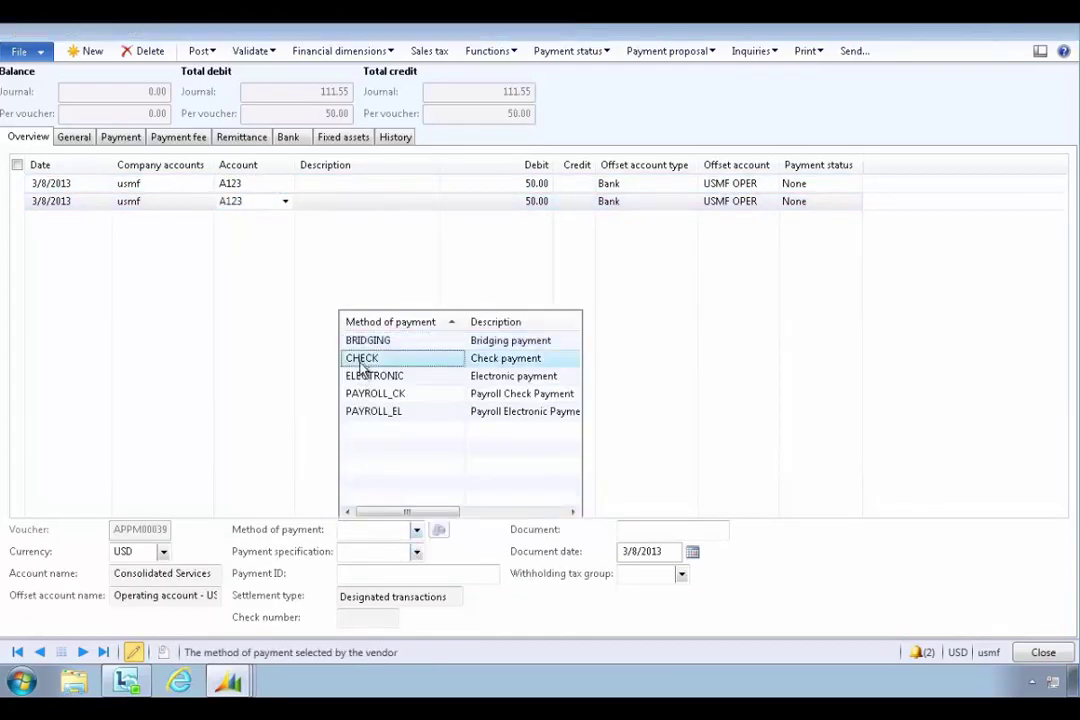
{"action": "left_click", "coordinate": [333, 357]}
- Set the first payment line's currency to USD and accept changing the journal amount to match the marked transactions
{"action": "left_click", "coordinate": [193, 186]}
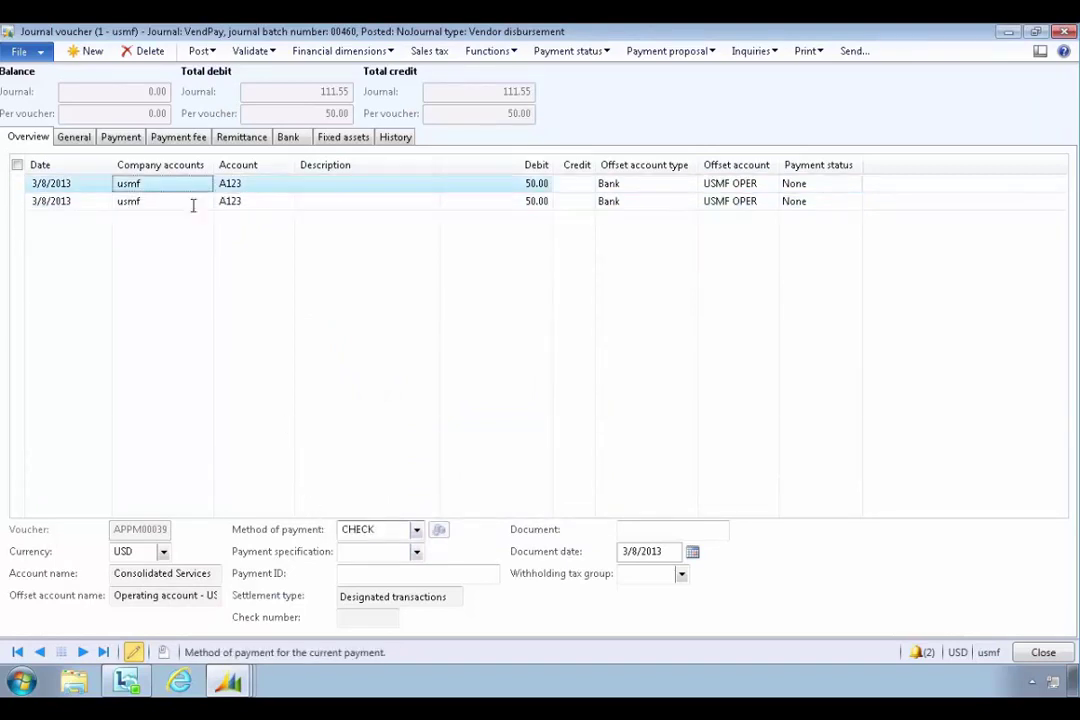
{"action": "left_click", "coordinate": [163, 556]}
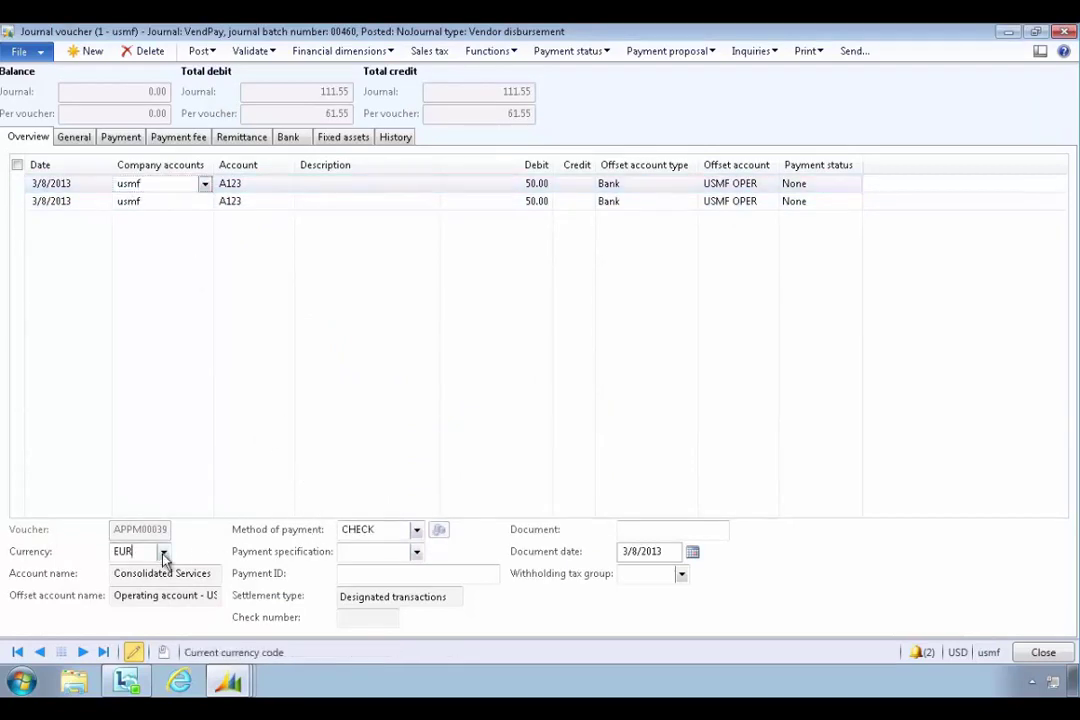
{"action": "left_click", "coordinate": [163, 553]}
{"action": "left_click", "coordinate": [145, 554]}
{"action": "type", "text": "A"}
{"action": "key", "text": "BackSpace"}
{"action": "type", "text": "USD"}
{"action": "key", "text": "Tab"}
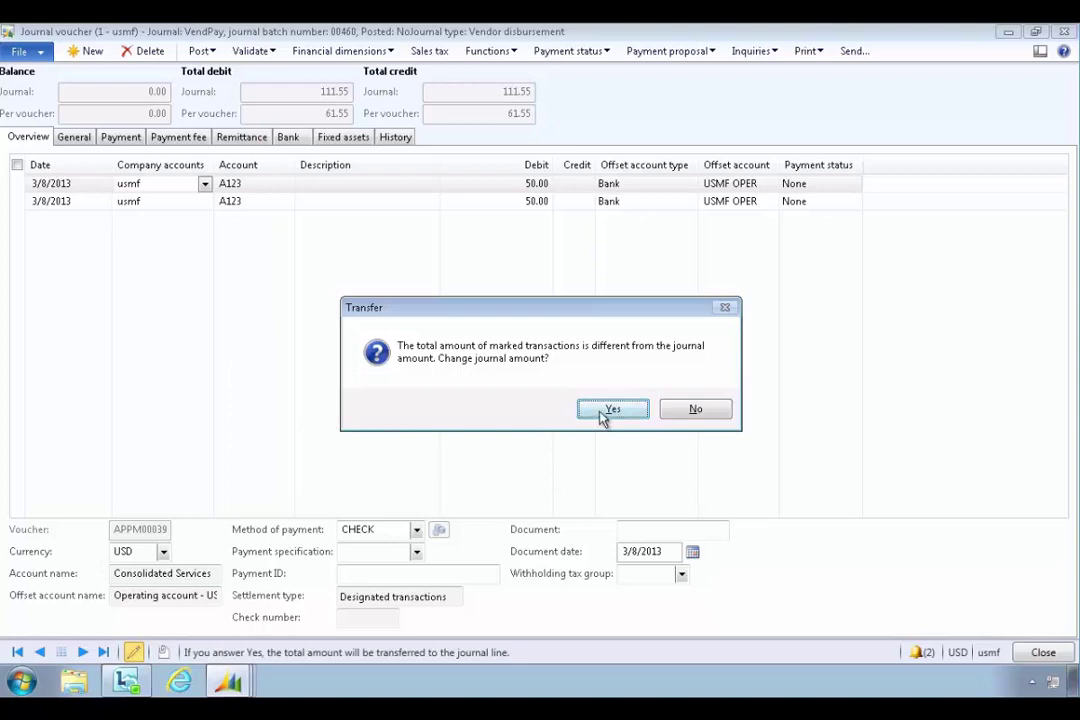
{"action": "left_click", "coordinate": [606, 412]}
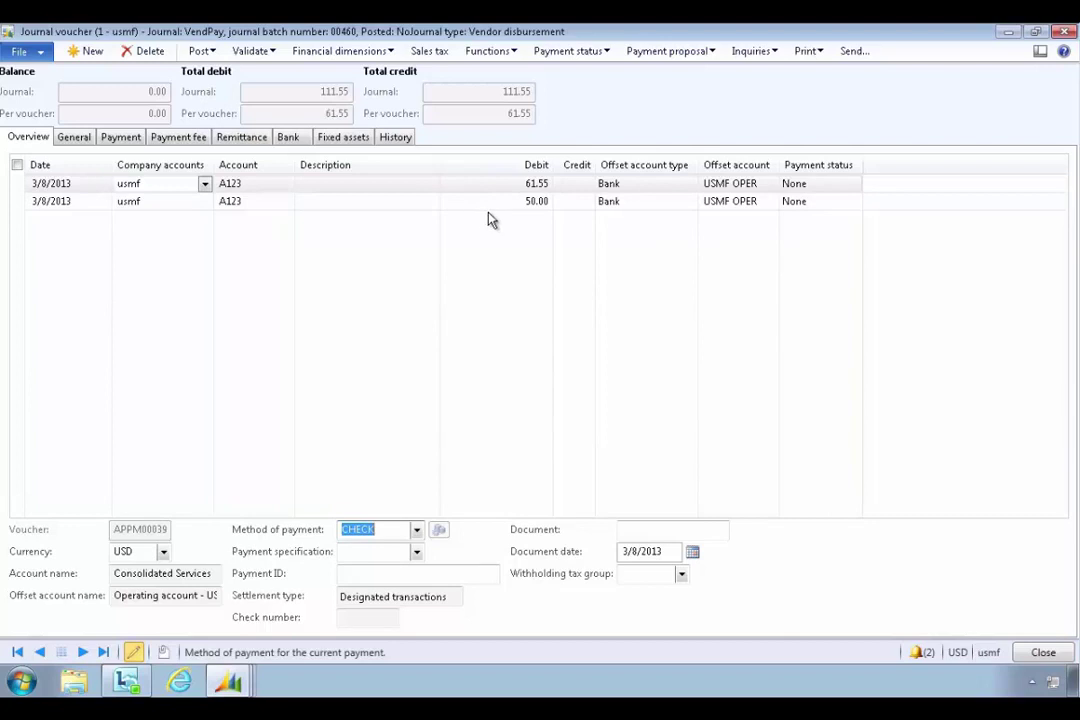
- Set up payment generation for the journal with method of payment CHECK and bank account USMF OPER
{"action": "left_click", "coordinate": [567, 55]}
{"action": "left_click", "coordinate": [568, 68]}
{"action": "left_click", "coordinate": [484, 51]}
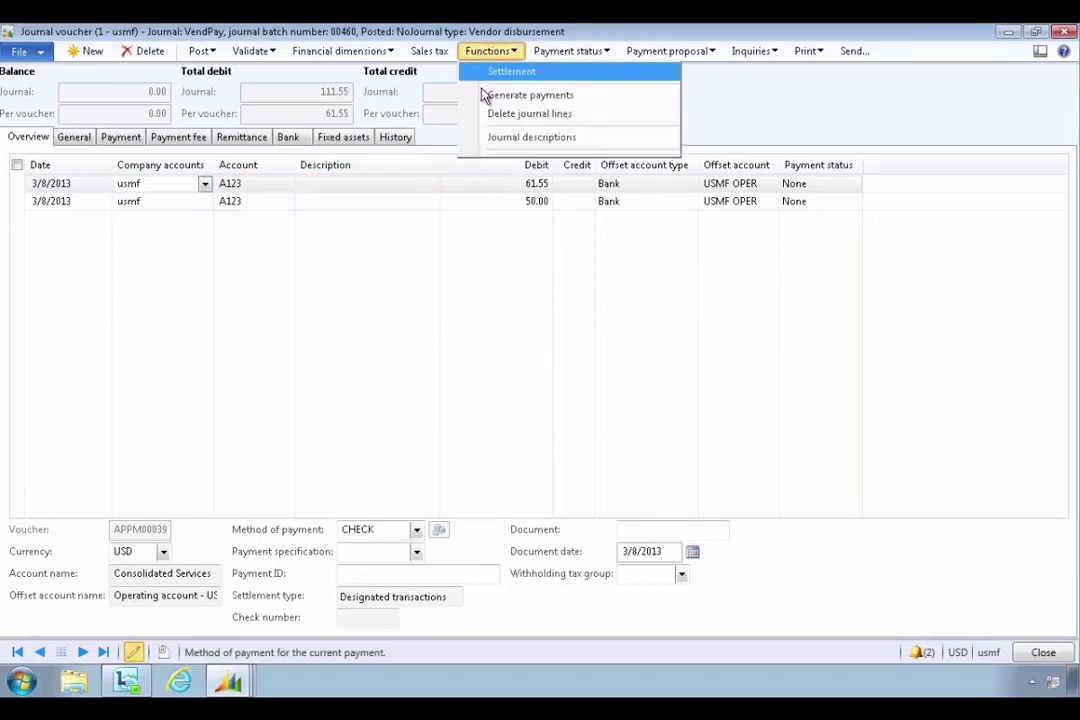
{"action": "left_click", "coordinate": [486, 94]}
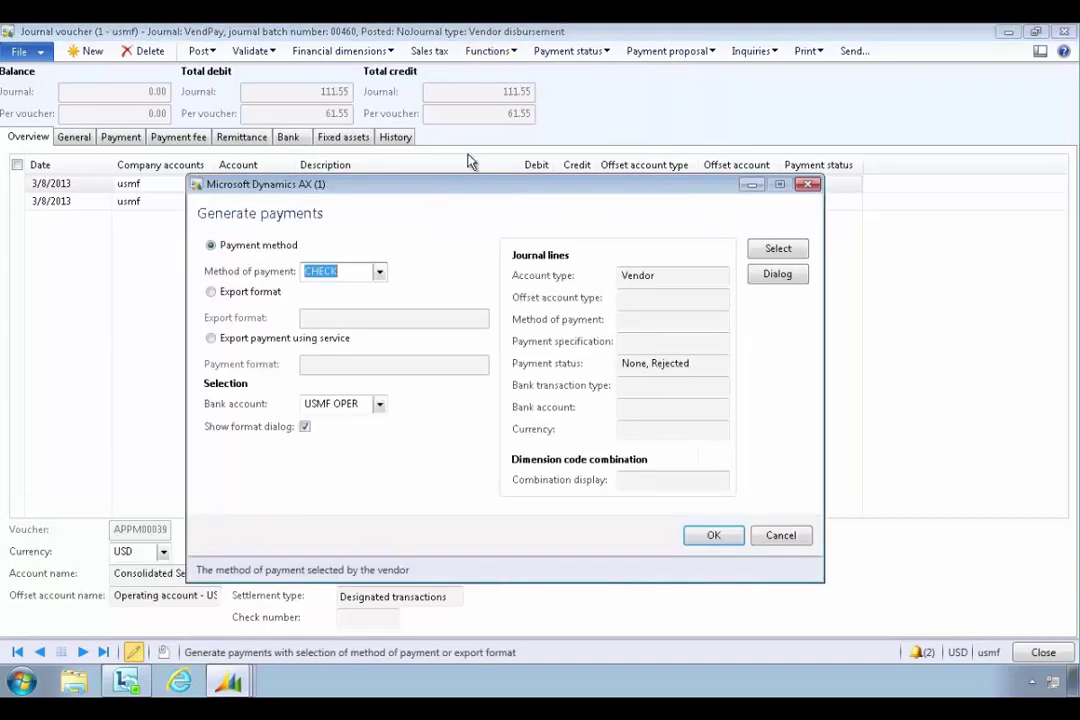
{"action": "left_click", "coordinate": [379, 403]}
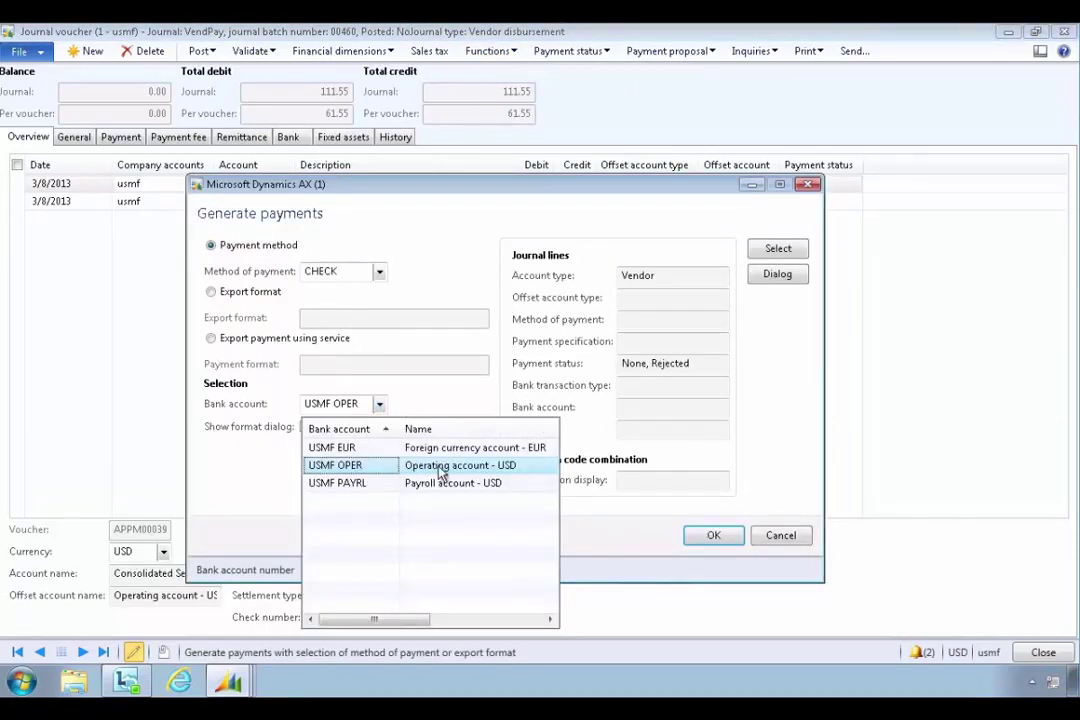
{"action": "left_click", "coordinate": [440, 470]}
{"action": "left_click_drag", "start_coordinate": [455, 185], "coordinate": [446, 156]}
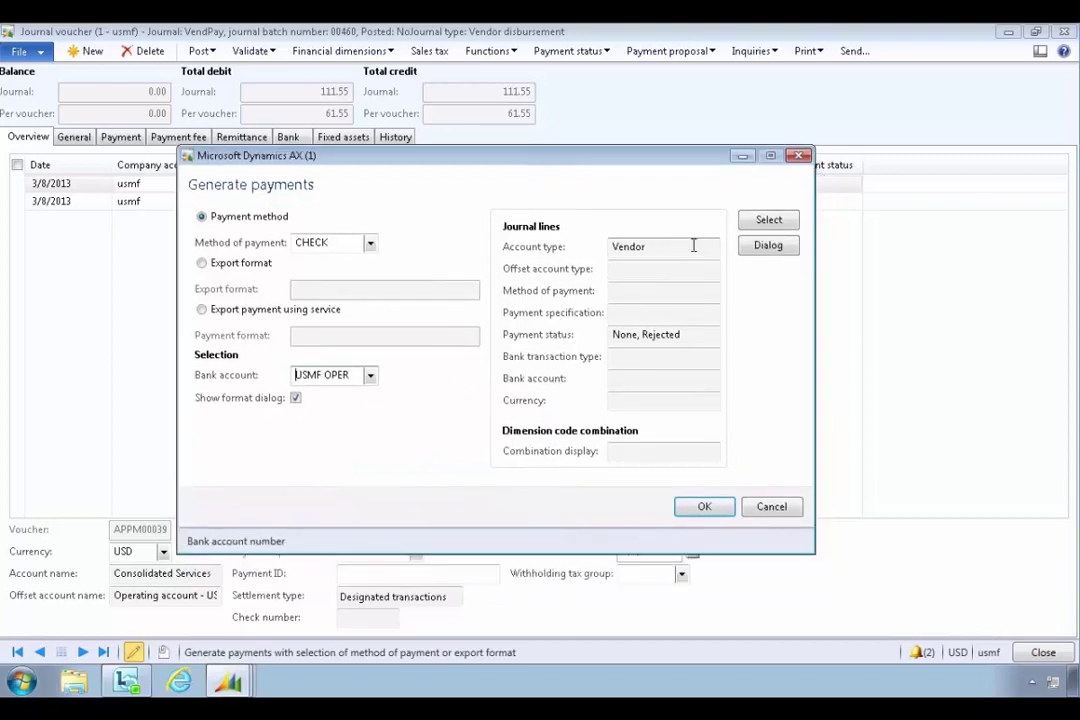
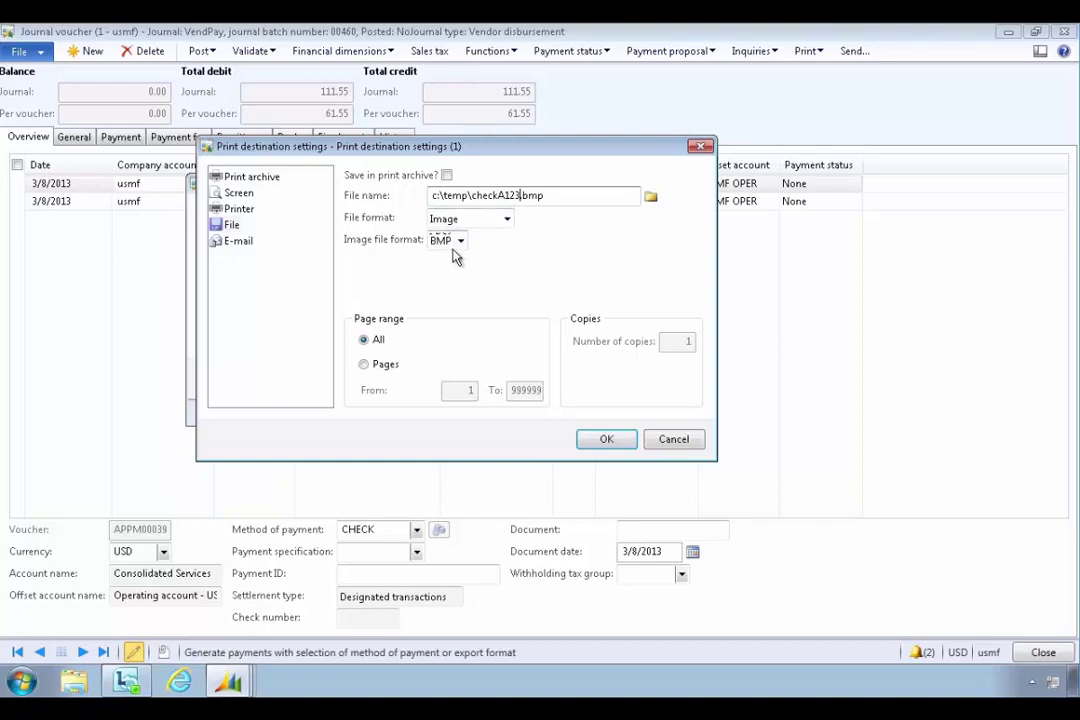
- Generate the check payments with the document output to the BMP image file c:\temp\checkA123.bmp, and close the message log
{"action": "left_click", "coordinate": [605, 441]}
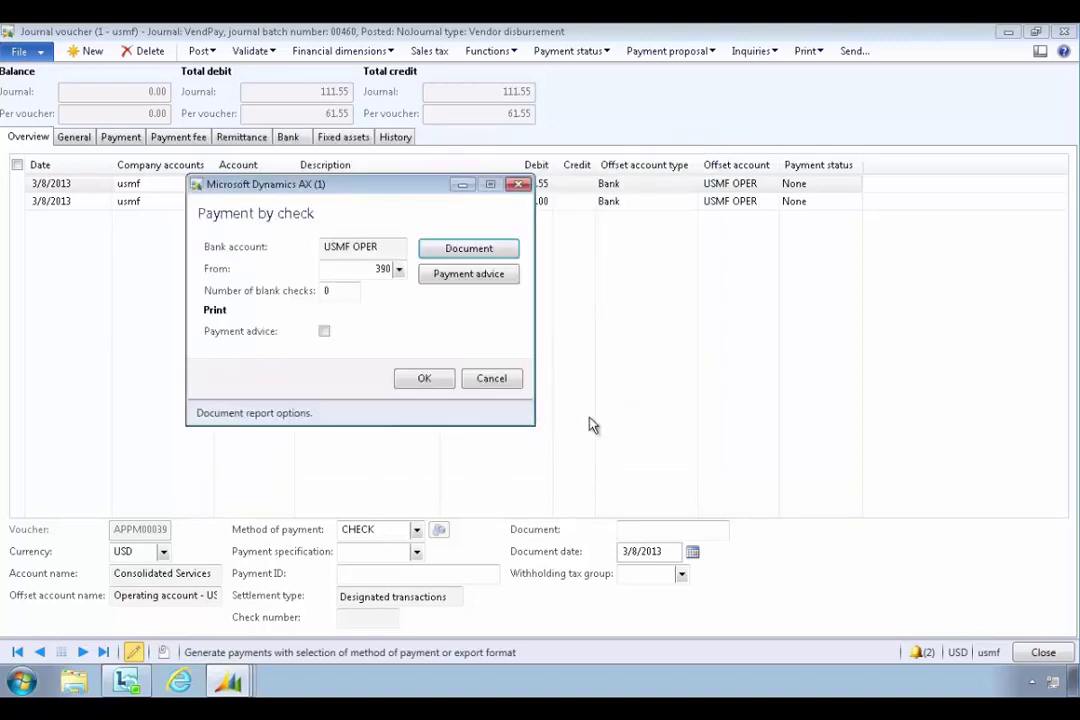
{"action": "left_click", "coordinate": [428, 378]}
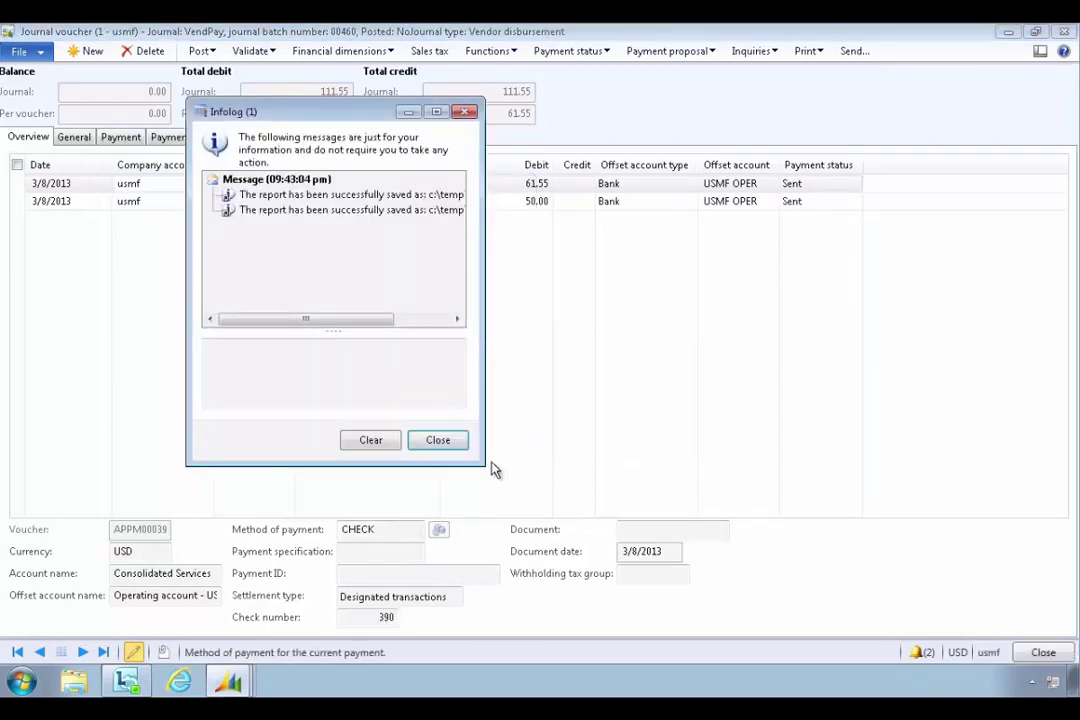
{"action": "left_click_drag", "start_coordinate": [482, 465], "coordinate": [729, 467]}
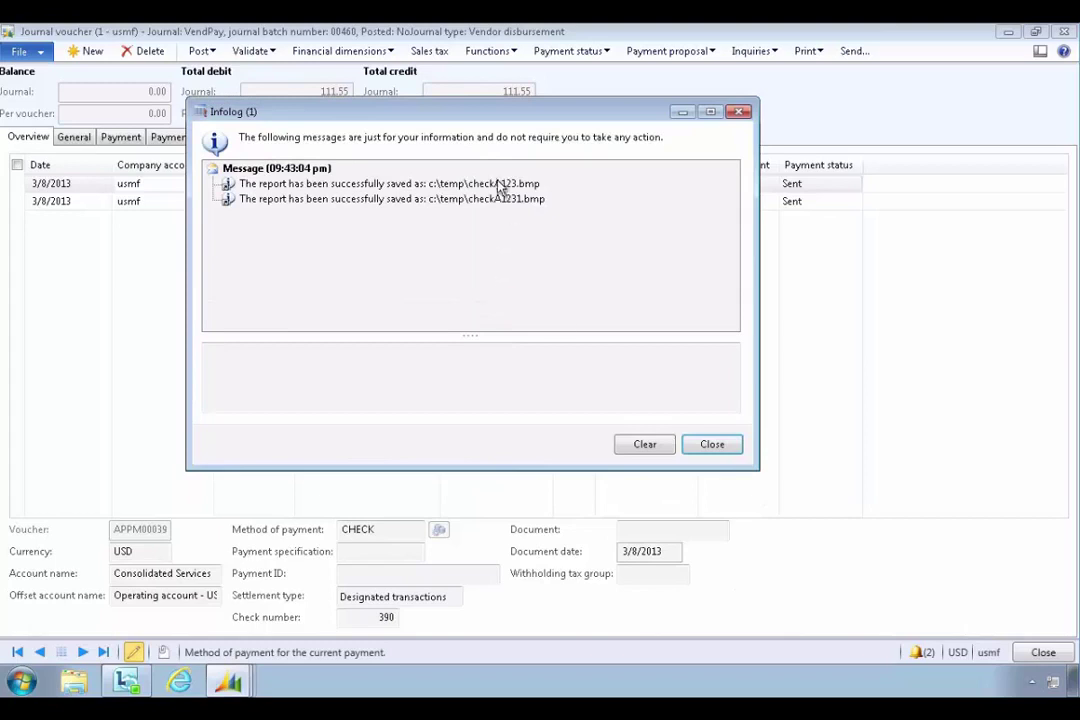
{"action": "left_click_drag", "start_coordinate": [493, 120], "coordinate": [479, 130]}
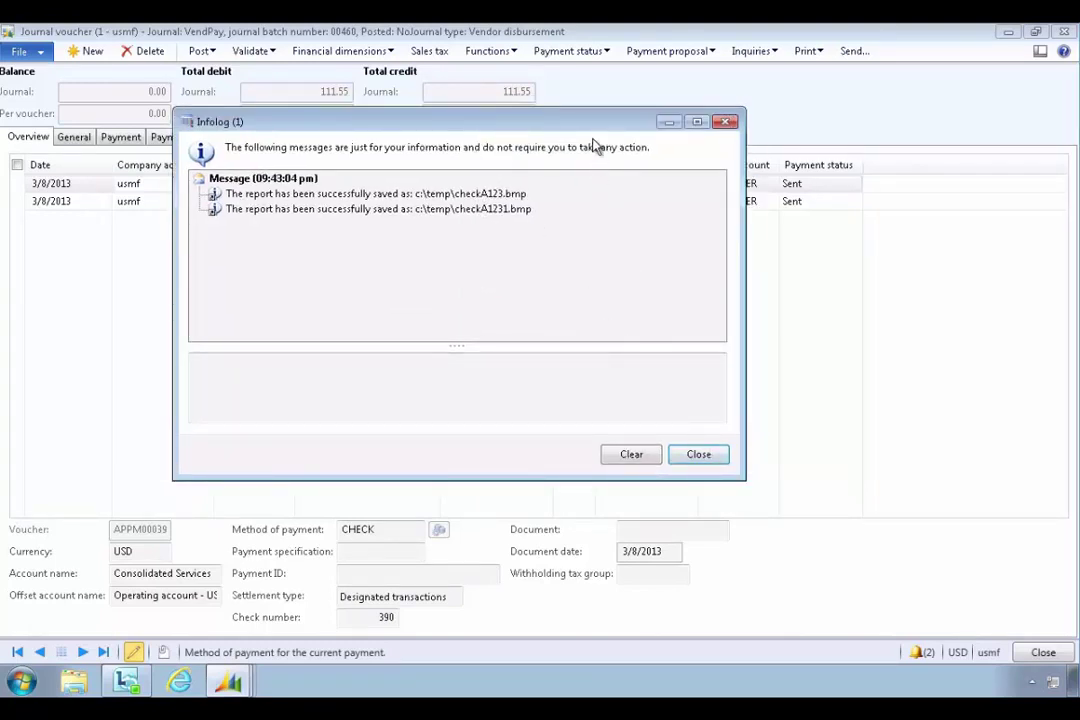
{"action": "left_click_drag", "start_coordinate": [595, 130], "coordinate": [591, 140]}
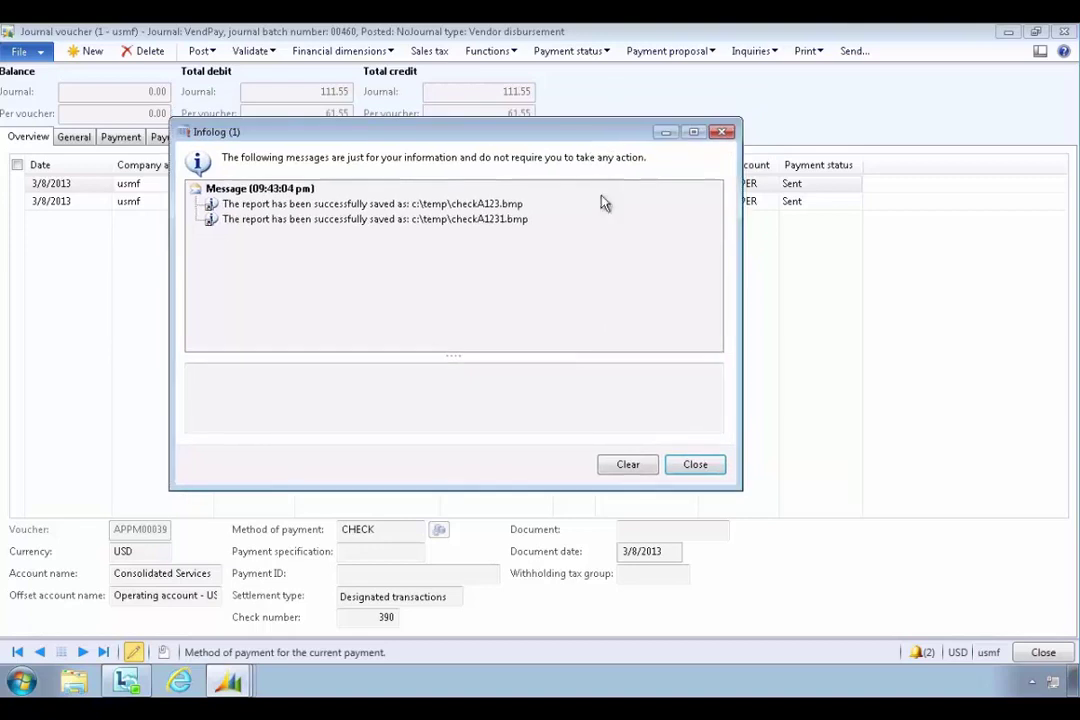
{"action": "left_click", "coordinate": [697, 467]}
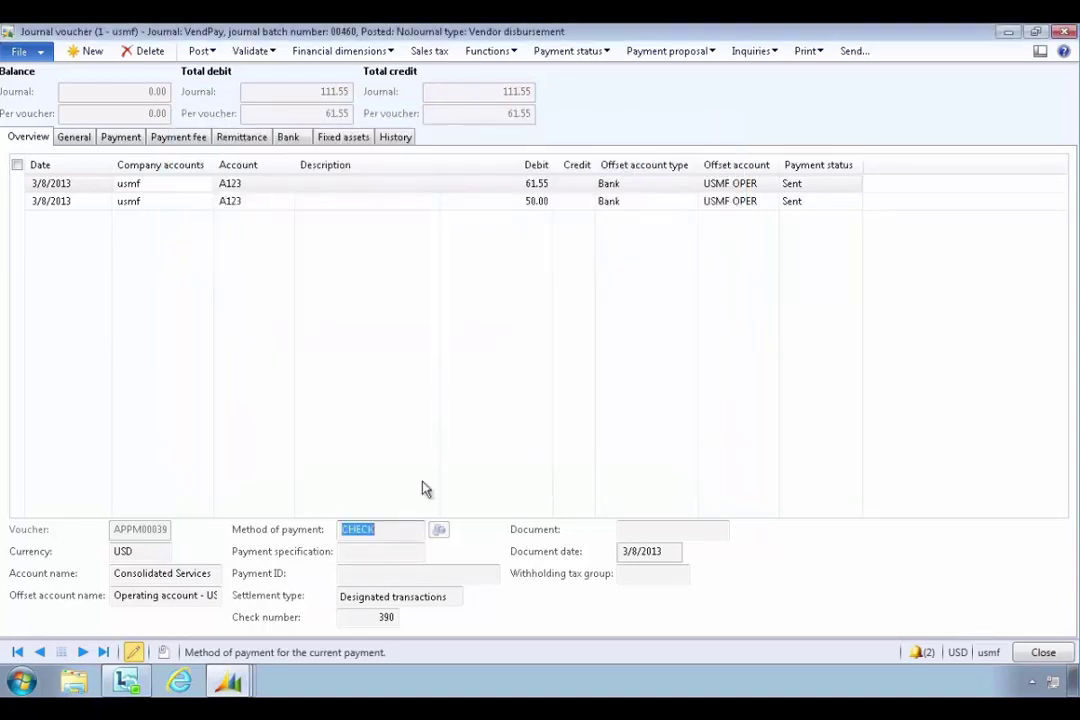
- Switch to Windows Explorer and open the generated check image checkA123 from the Temp folder on Local Disk (C:)
{"action": "key", "text": "super+e"}
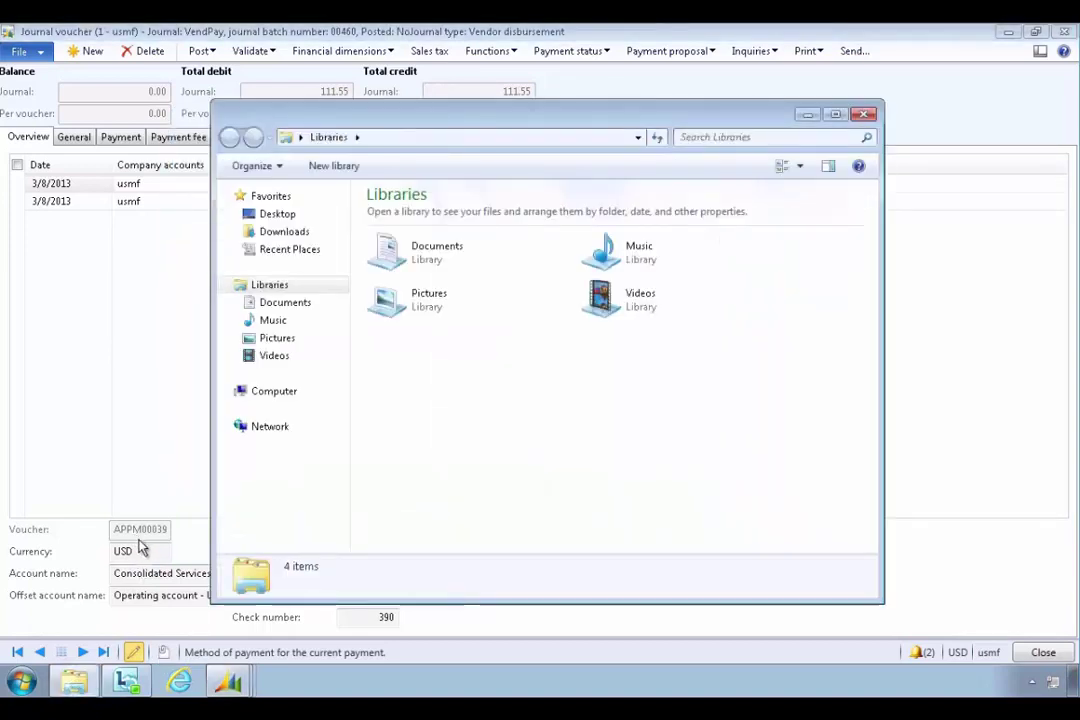
{"action": "left_click", "coordinate": [290, 393]}
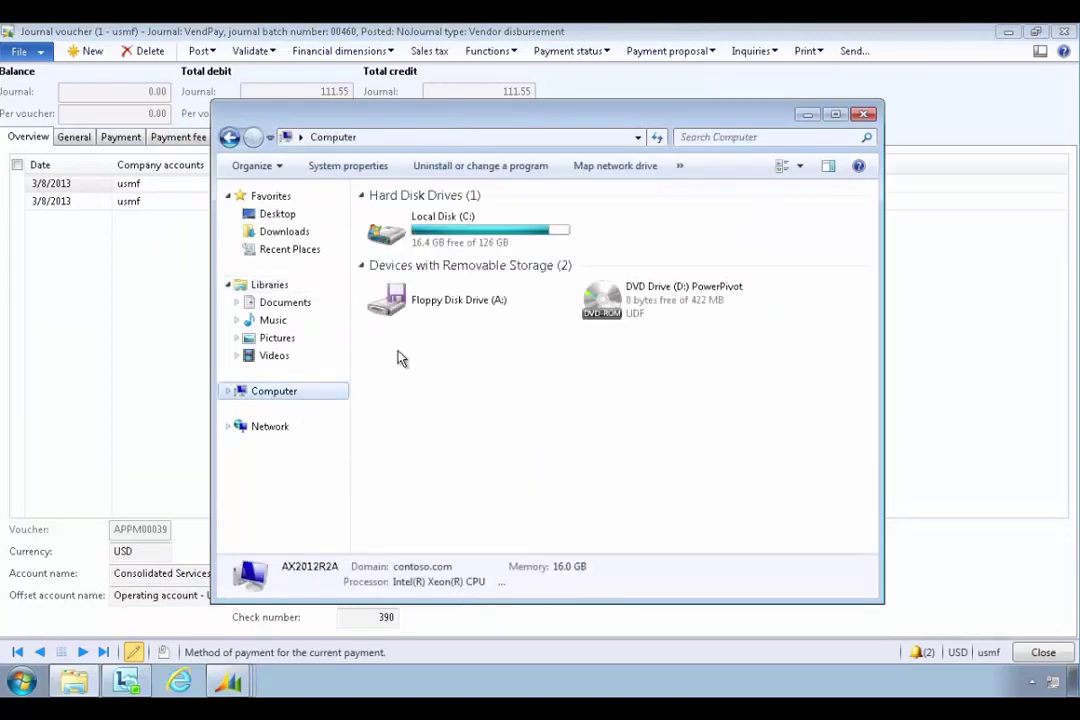
{"action": "left_click", "coordinate": [418, 240]}
{"action": "double_click", "coordinate": [418, 240]}
{"action": "double_click", "coordinate": [405, 375]}
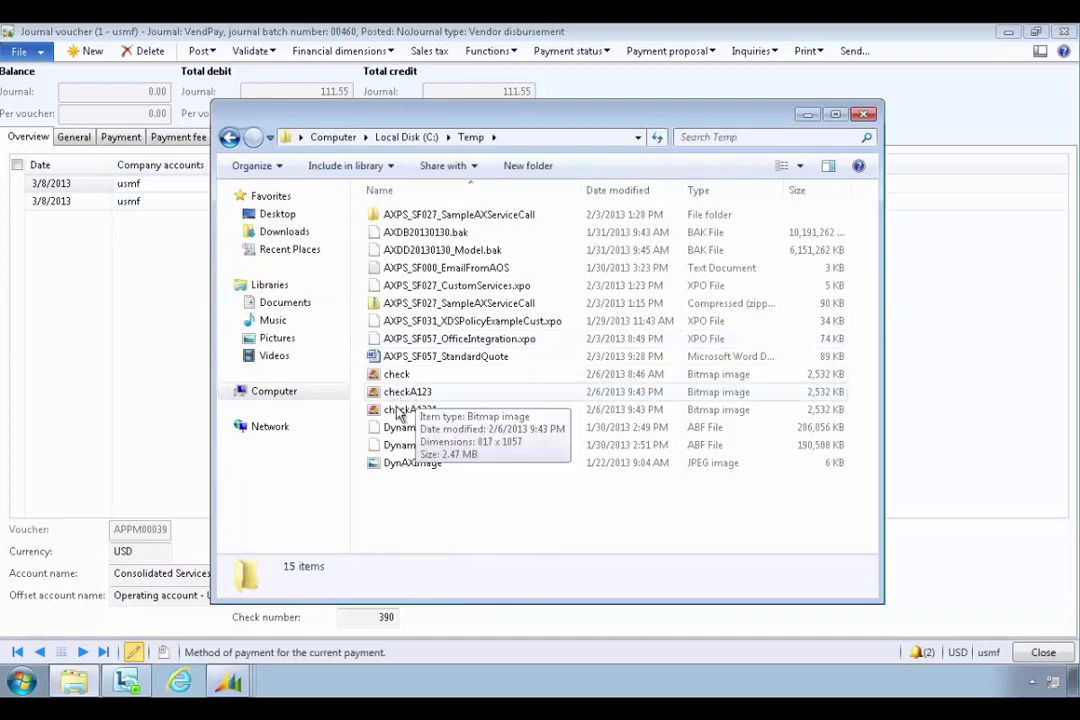
{"action": "double_click", "coordinate": [395, 398]}
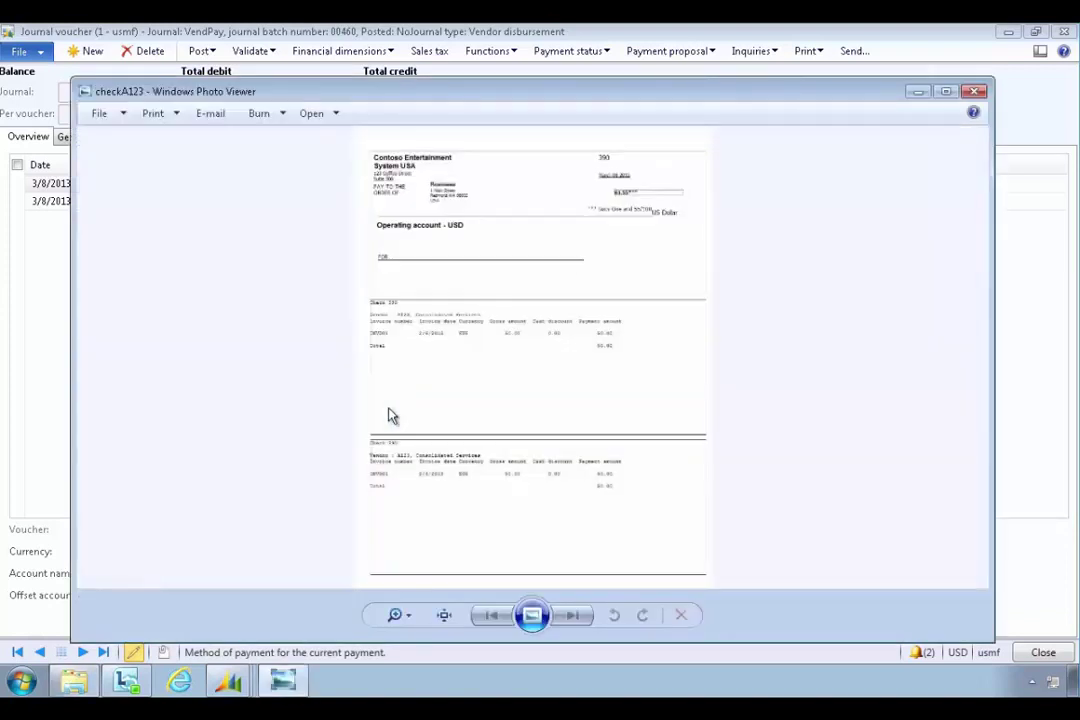
- Enlarge the check image to examine its payee, amount and remittance details, then close it and put the file window away
{"action": "left_click", "coordinate": [400, 615]}
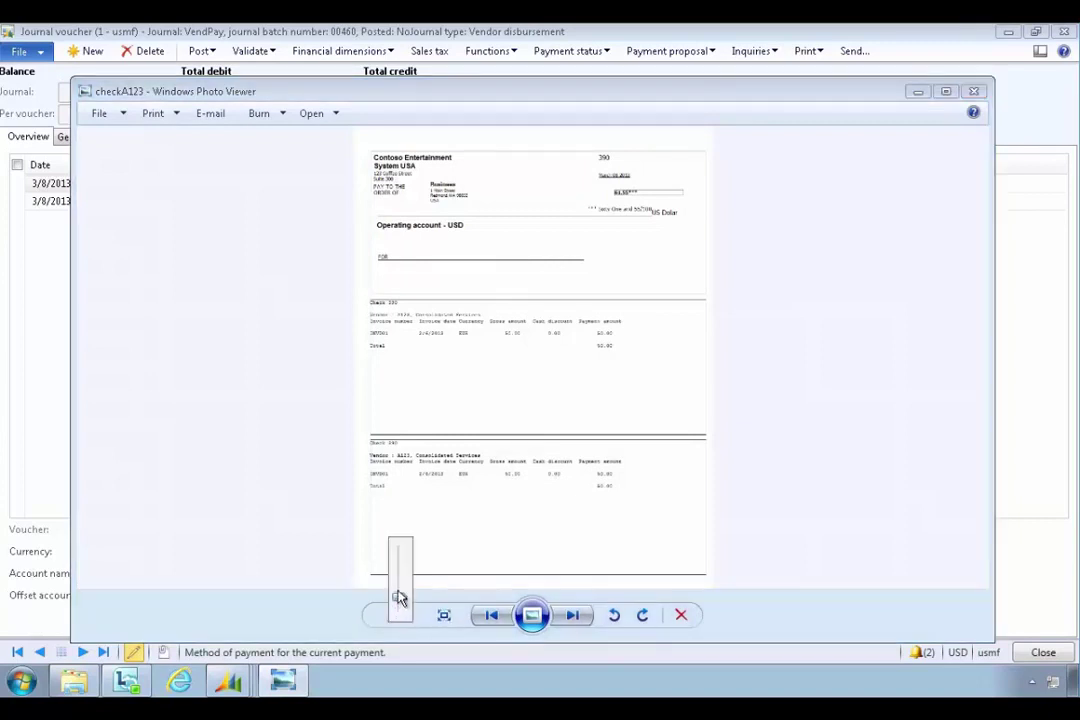
{"action": "left_click_drag", "start_coordinate": [400, 602], "coordinate": [400, 590]}
{"action": "scroll", "coordinate": [628, 357], "scroll_direction": "up", "scroll_amount": 5}
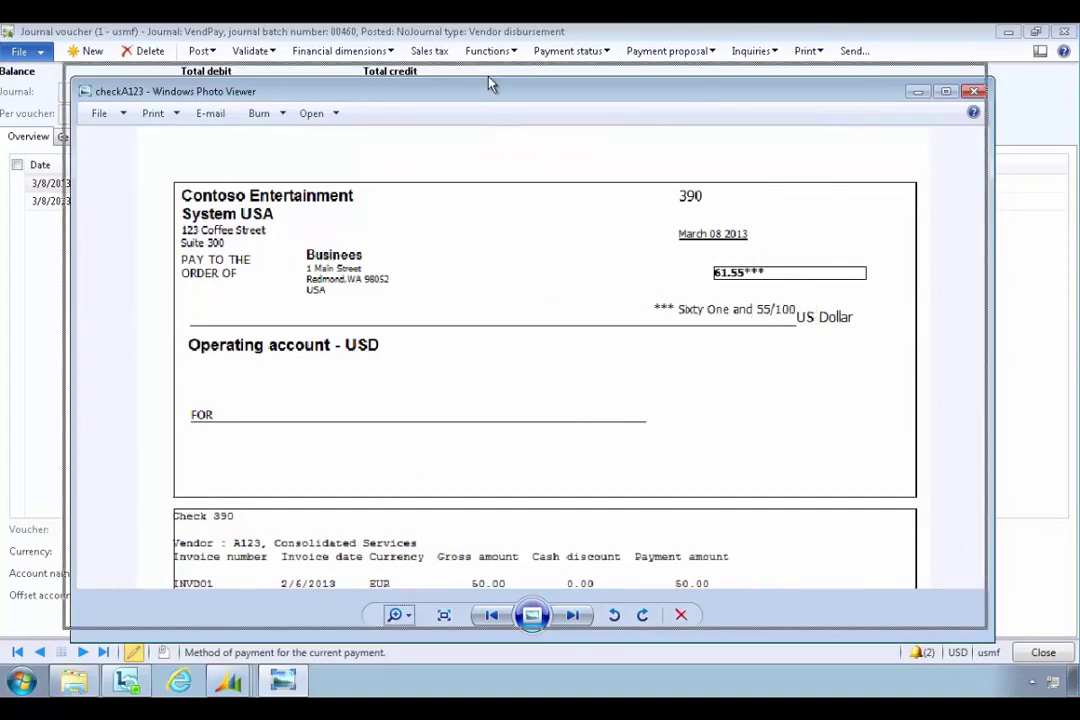
{"action": "left_click_drag", "start_coordinate": [489, 86], "coordinate": [481, 72]}
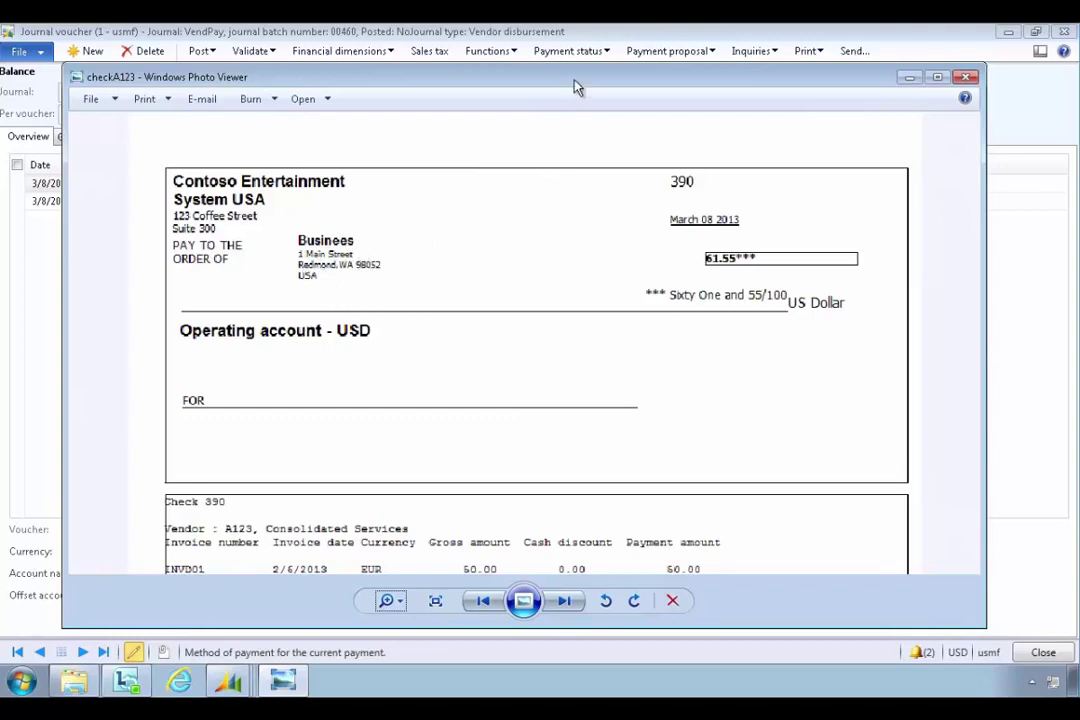
{"action": "left_click_drag", "start_coordinate": [579, 80], "coordinate": [581, 72]}
{"action": "left_click", "coordinate": [969, 69]}
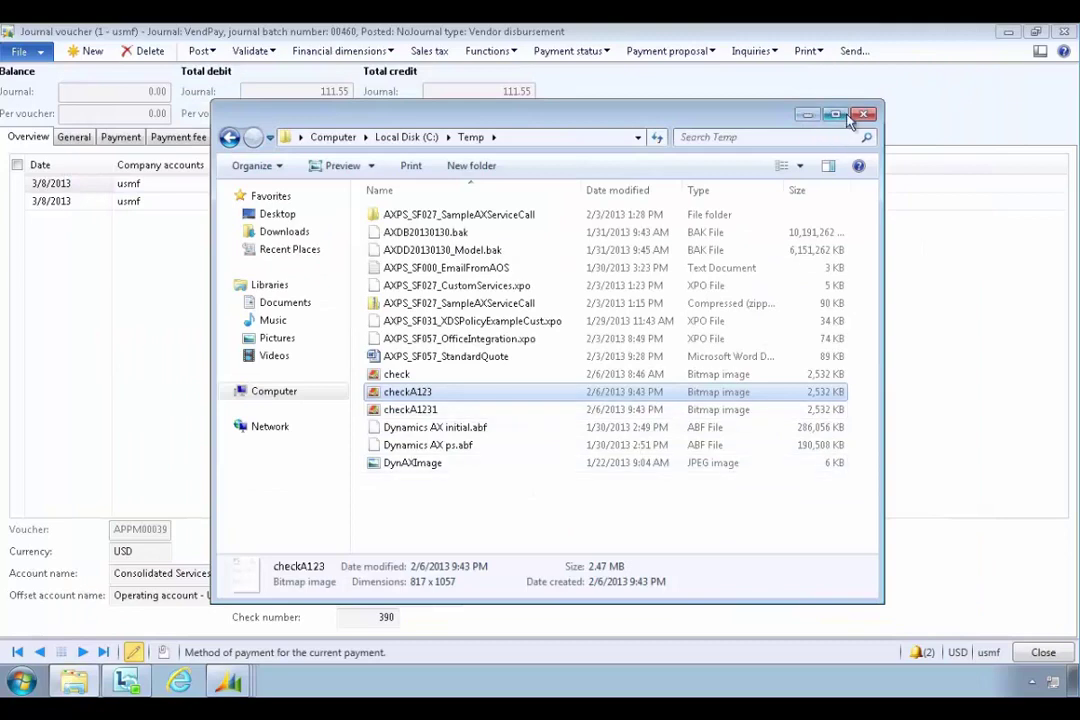
{"action": "left_click", "coordinate": [806, 114]}
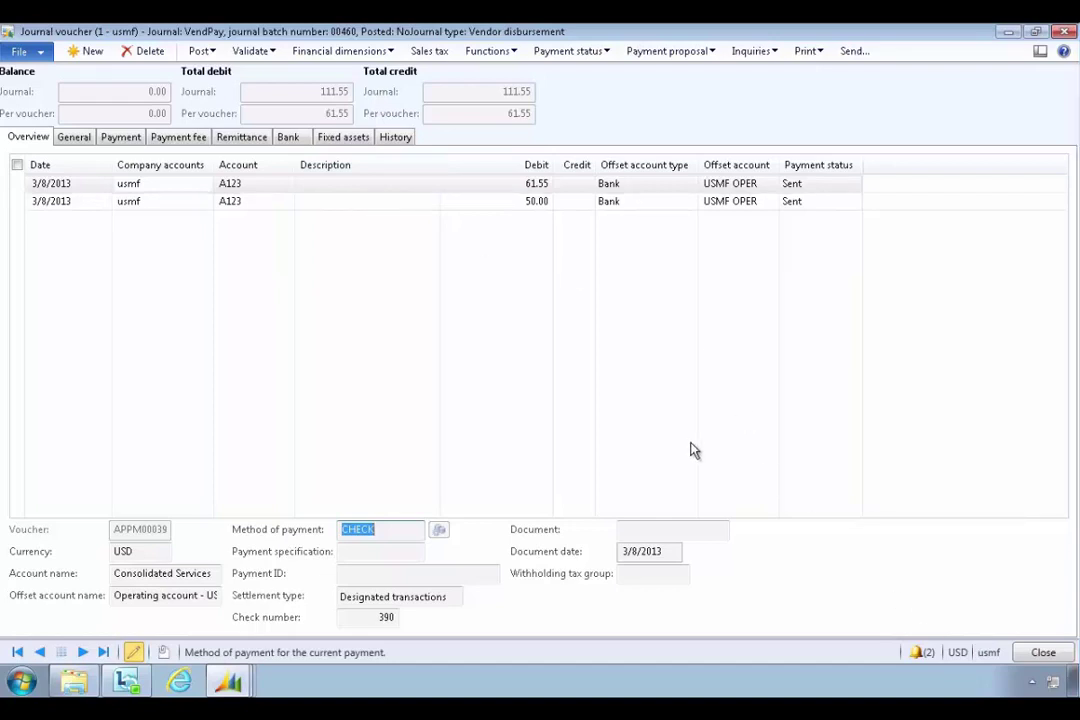
- Post the vendor payment journal, dismiss the message log and close the journal windows
{"action": "left_click", "coordinate": [199, 51]}
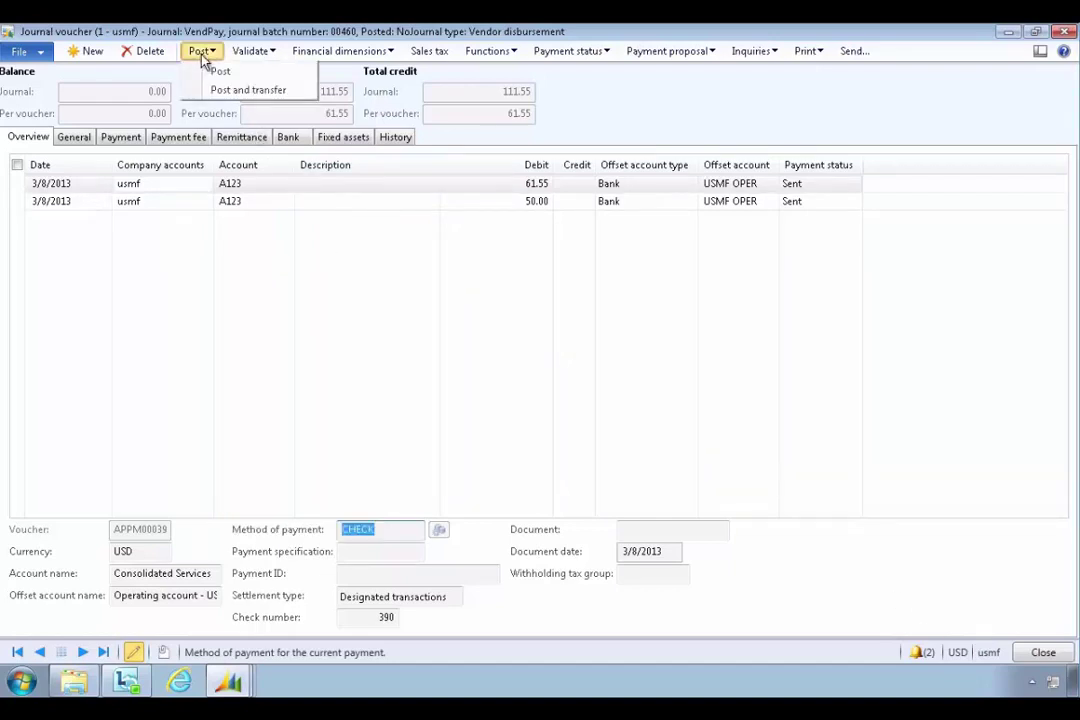
{"action": "left_click", "coordinate": [212, 73]}
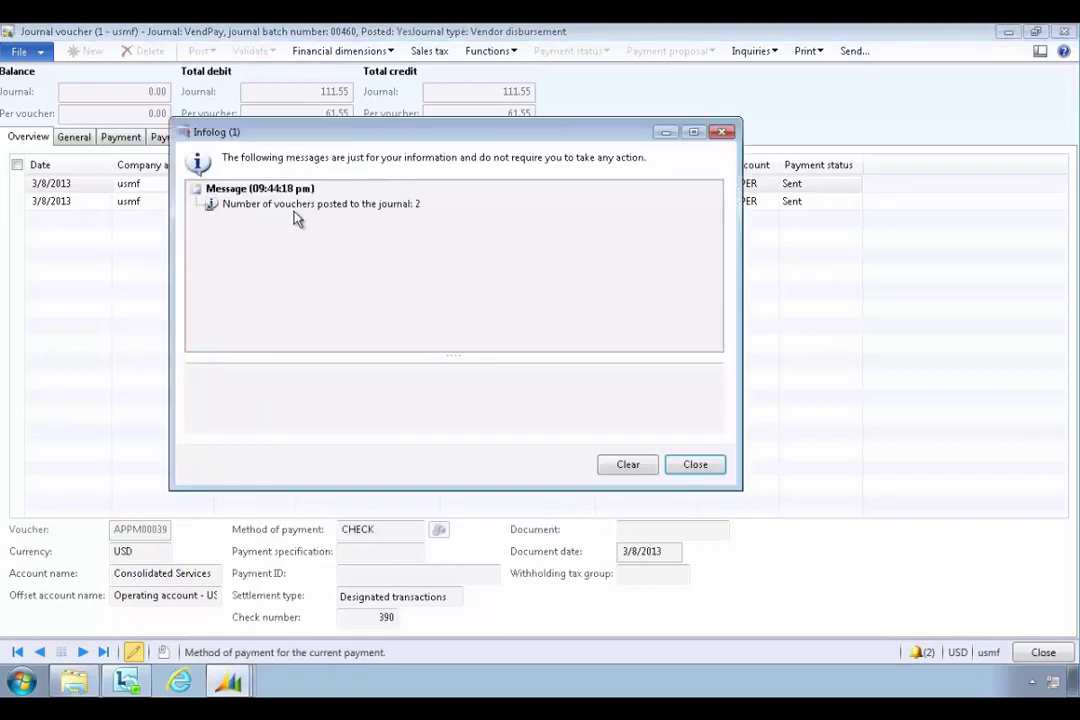
{"action": "left_click", "coordinate": [691, 472]}
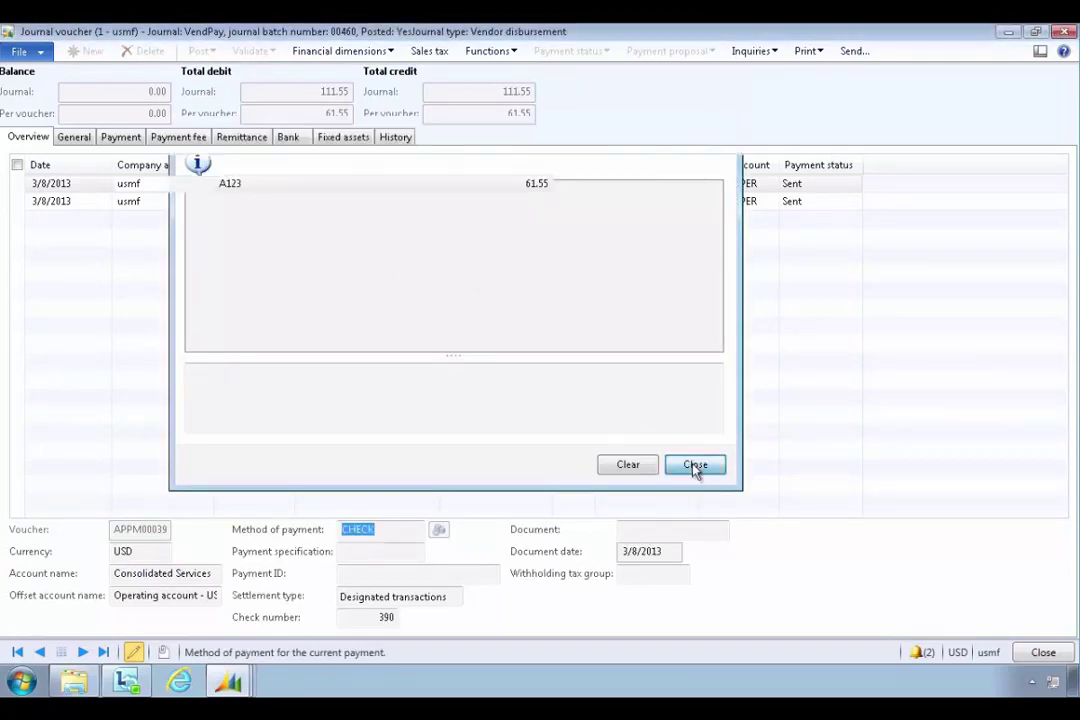
{"action": "key", "text": "Escape"}
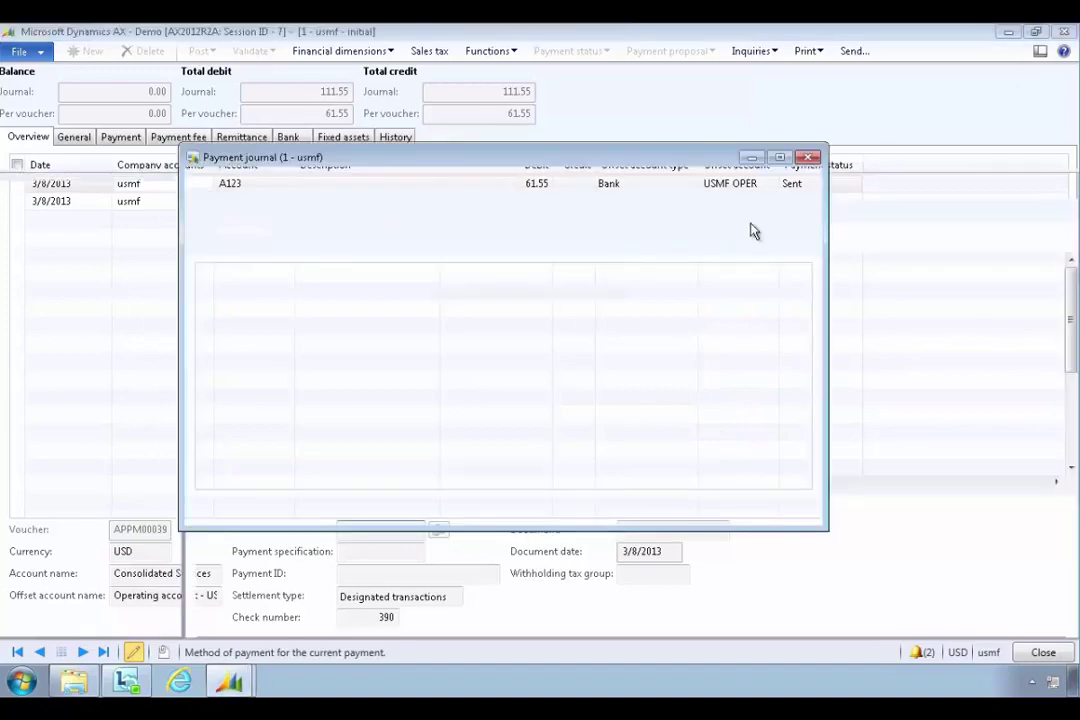
{"action": "left_click", "coordinate": [808, 157]}
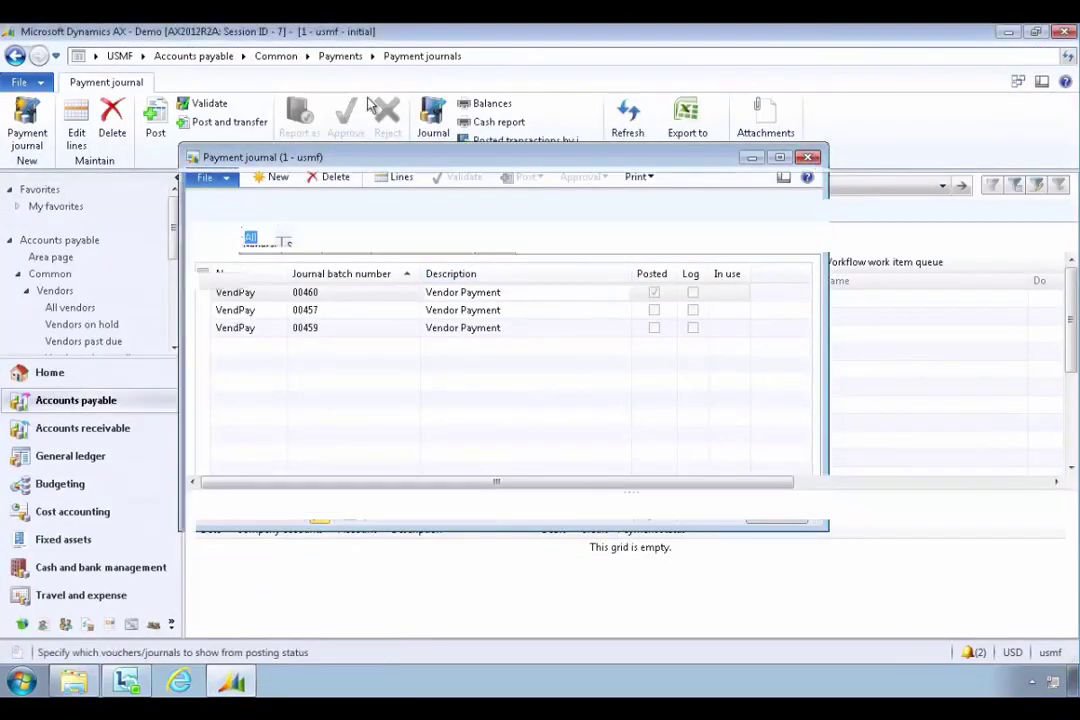
- Open the list of all vendors in USMF and review the transactions of Consolidated Services, including invoice INVM01
{"action": "left_click", "coordinate": [242, 57]}
{"action": "left_click", "coordinate": [270, 76]}
{"action": "left_click", "coordinate": [262, 159]}
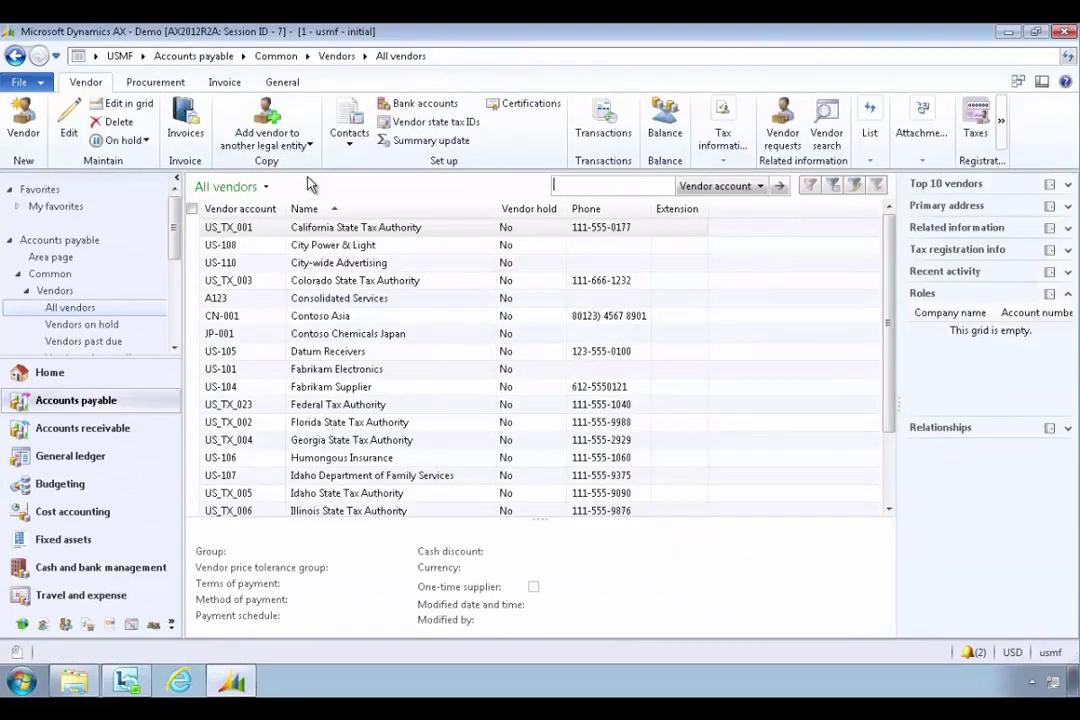
{"action": "left_click", "coordinate": [217, 297]}
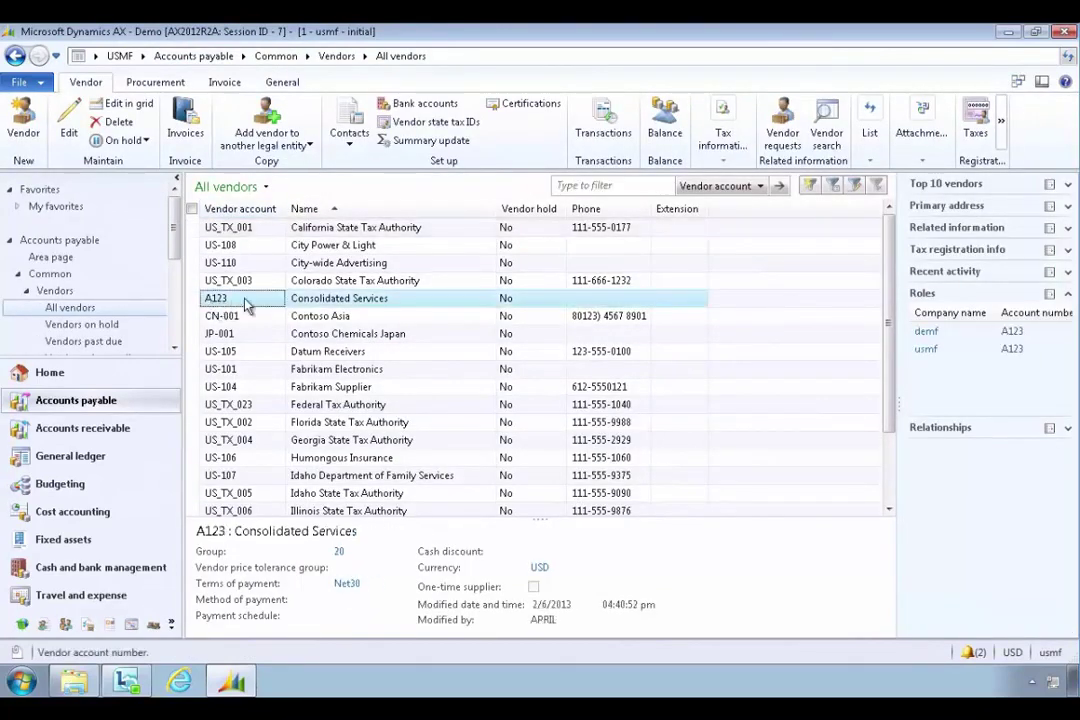
{"action": "left_click", "coordinate": [600, 128]}
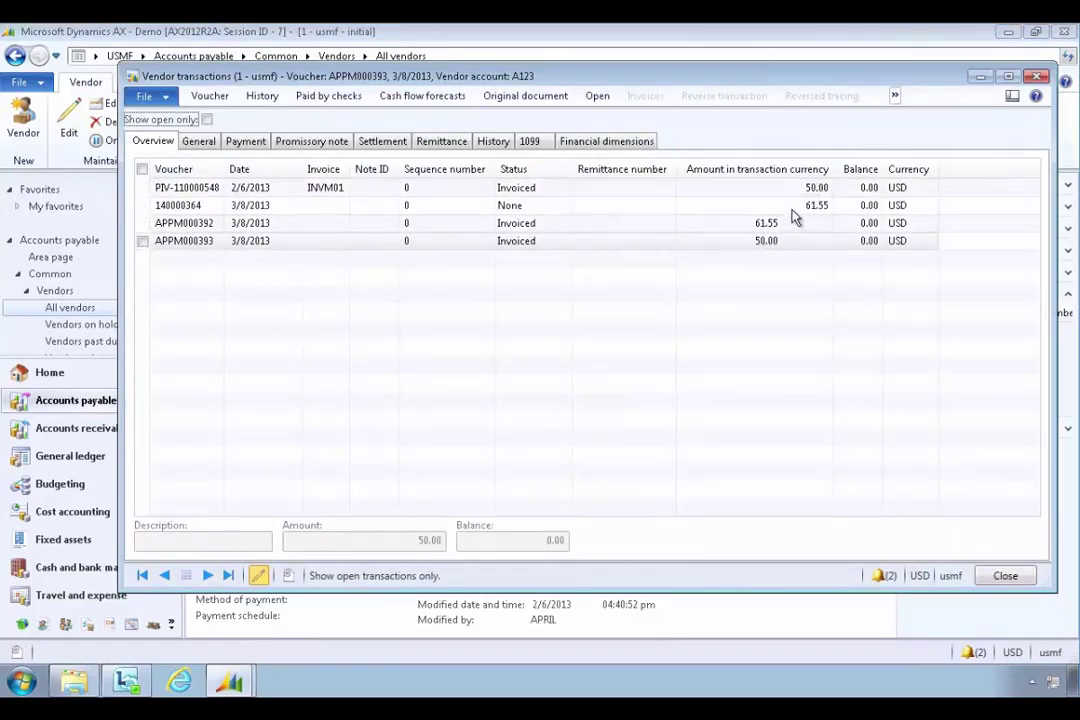
{"action": "left_click", "coordinate": [333, 193]}
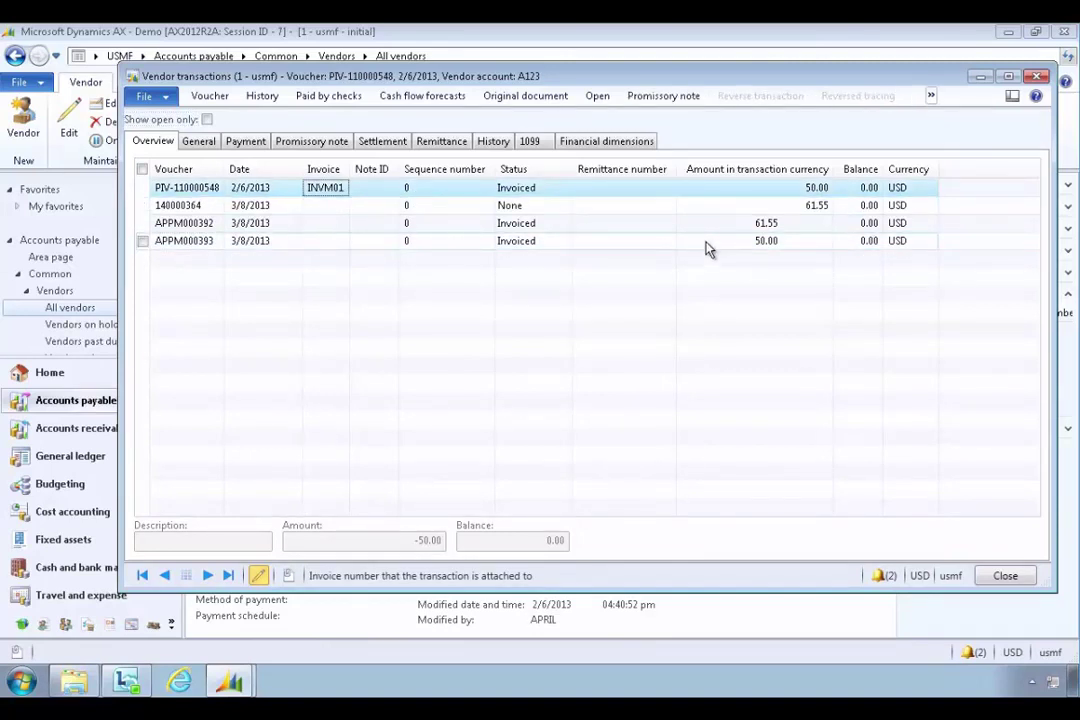
{"action": "left_click", "coordinate": [1037, 77]}
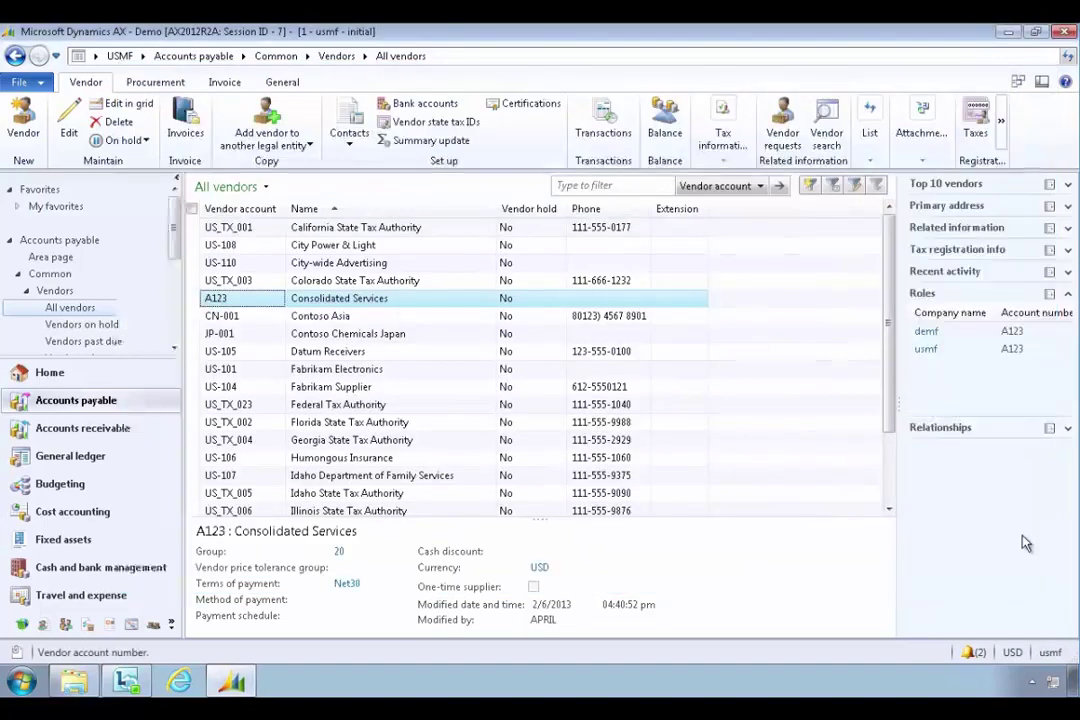
- Check the balance of Consolidated Services in USMF and expand the vendor's recent activity details
{"action": "left_click", "coordinate": [665, 130]}
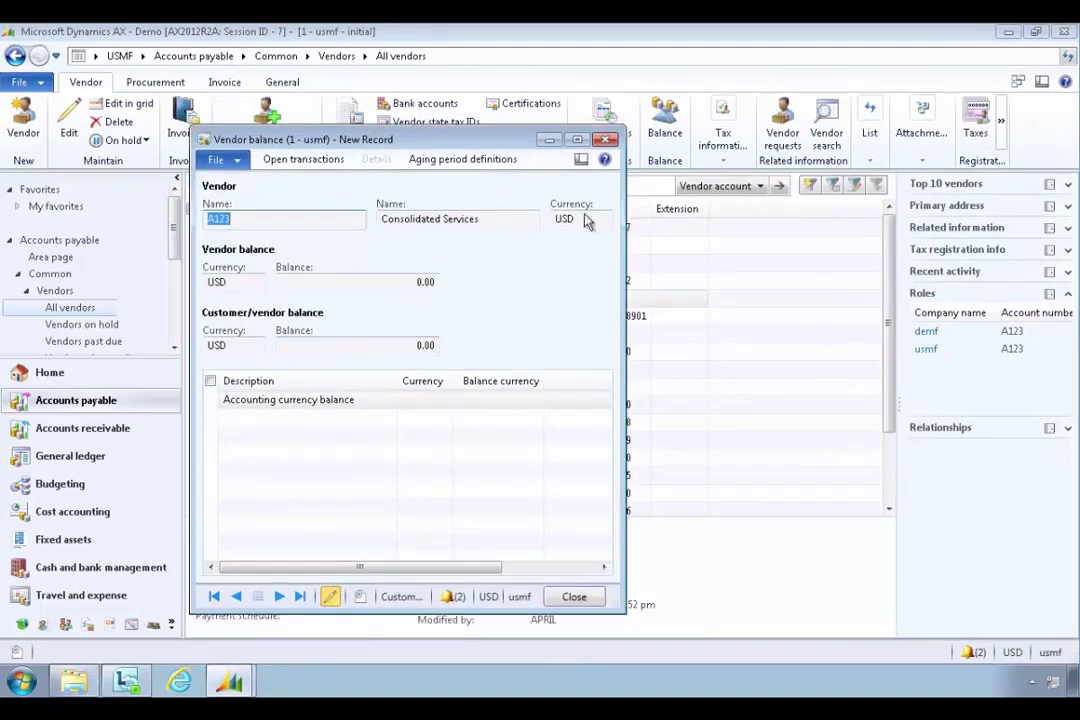
{"action": "left_click", "coordinate": [607, 139]}
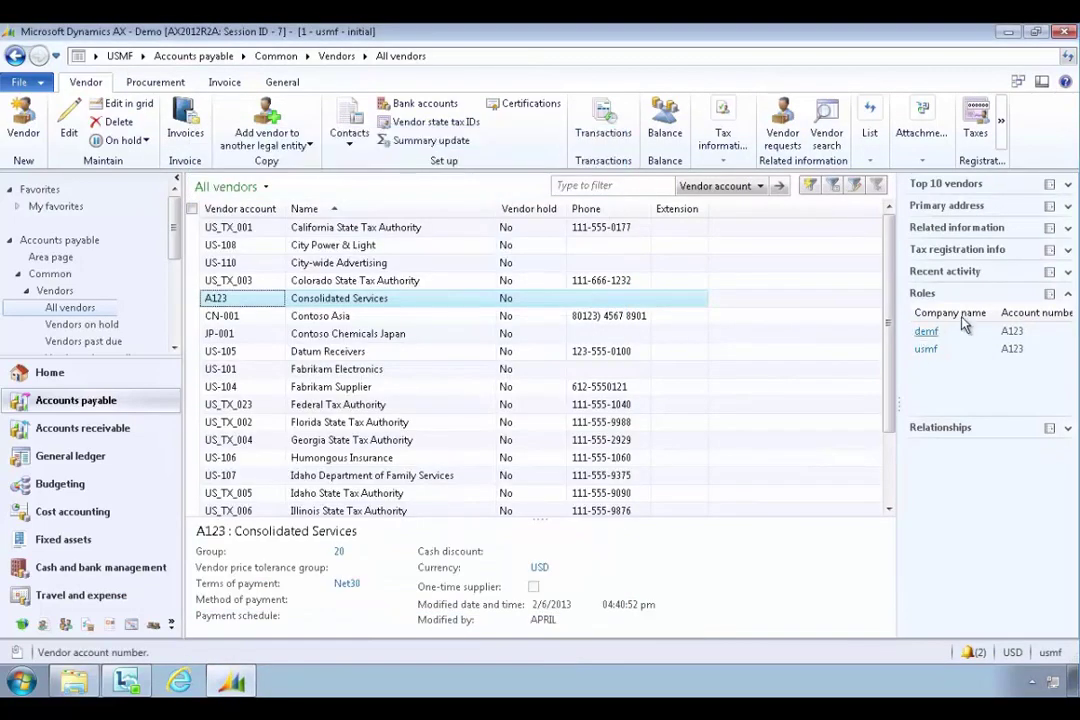
{"action": "left_click", "coordinate": [1068, 274]}
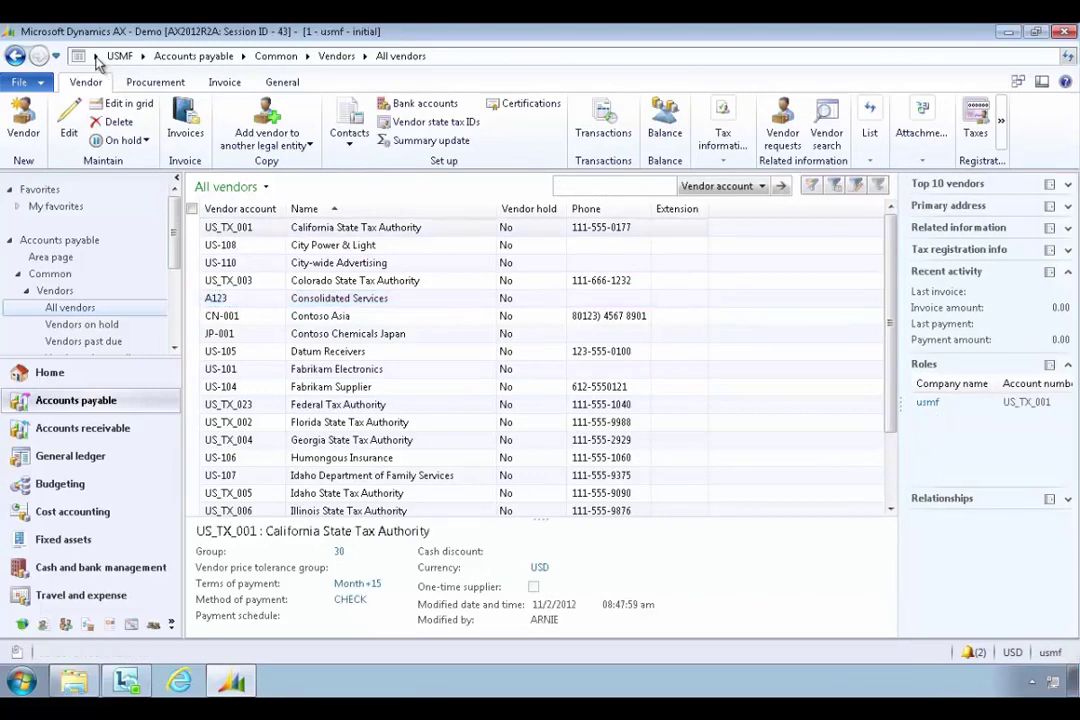
- Switch to the legal entity Contoso Entertainment System Germany (DEMF) and select Consolidated Services in its list of all vendors
{"action": "left_click", "coordinate": [92, 57]}
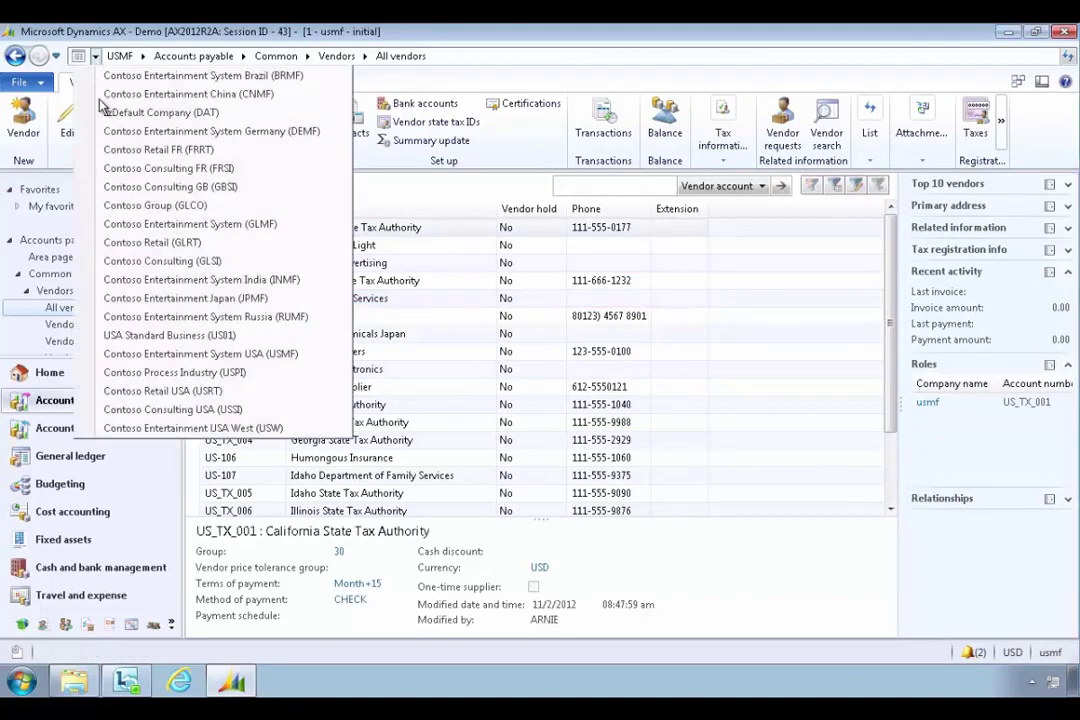
{"action": "left_click", "coordinate": [140, 131]}
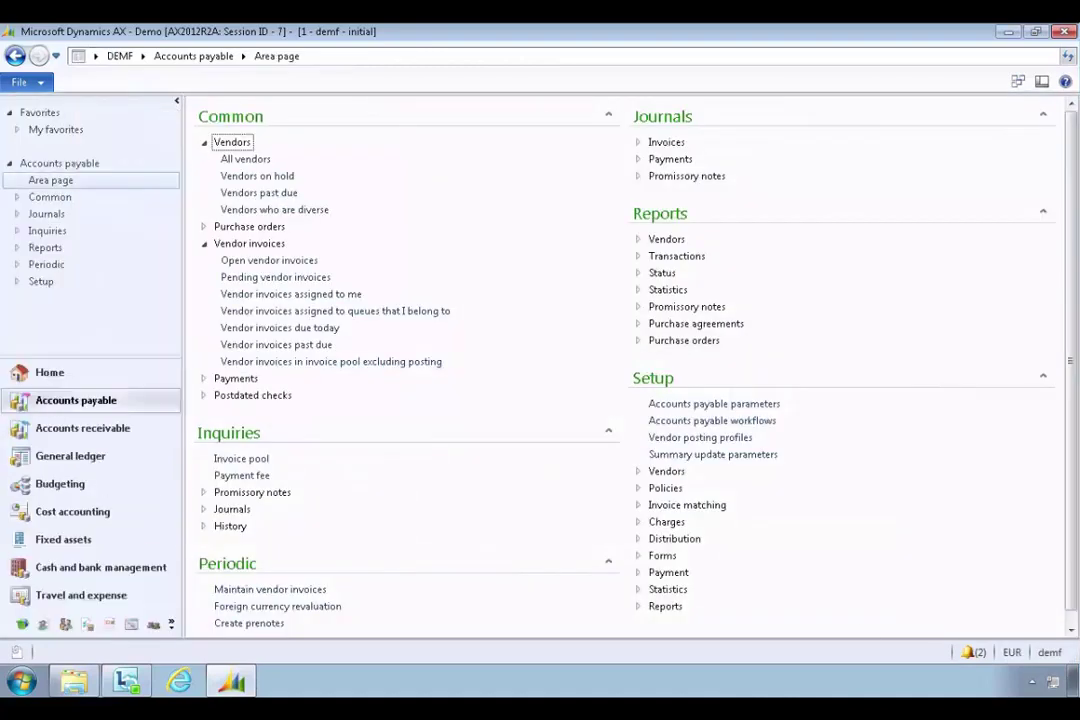
{"action": "left_click", "coordinate": [255, 160]}
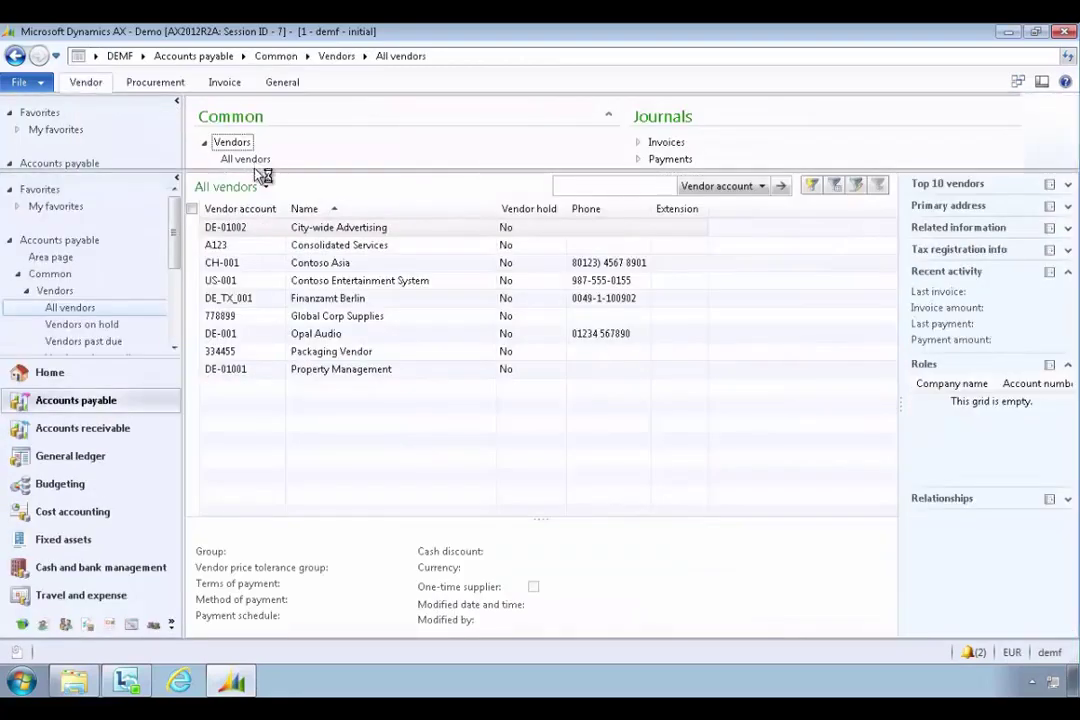
{"action": "left_click", "coordinate": [217, 250]}
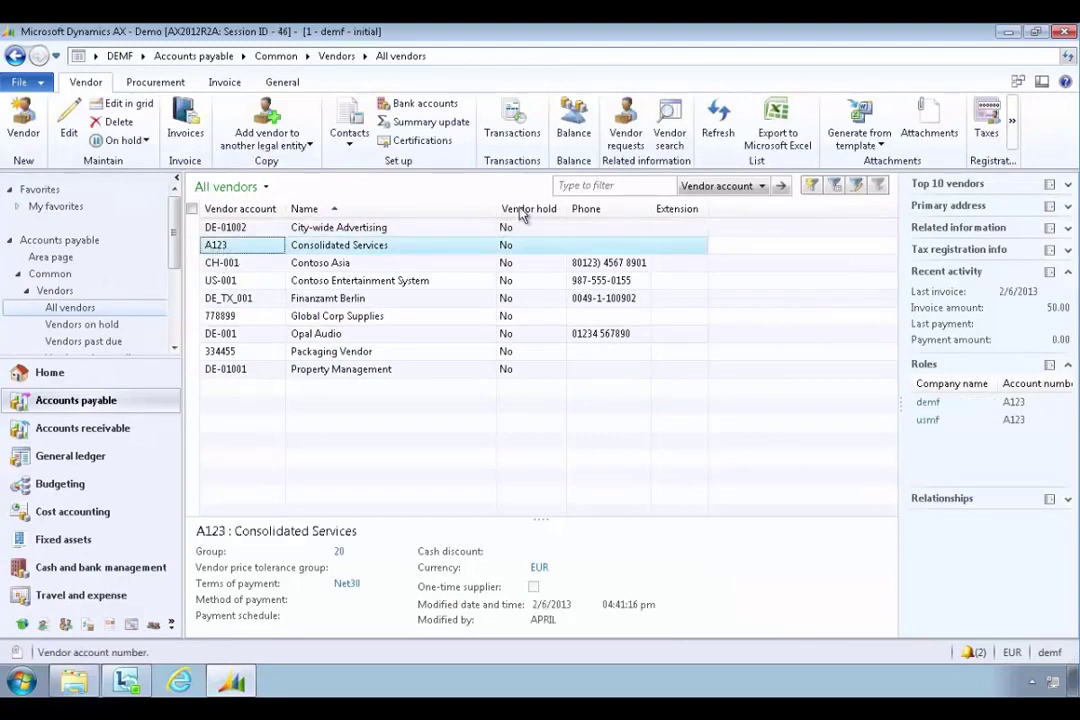
- Review the balance and the transactions of Consolidated Services in DEMF, closing each window after checking it
{"action": "left_click", "coordinate": [573, 125]}
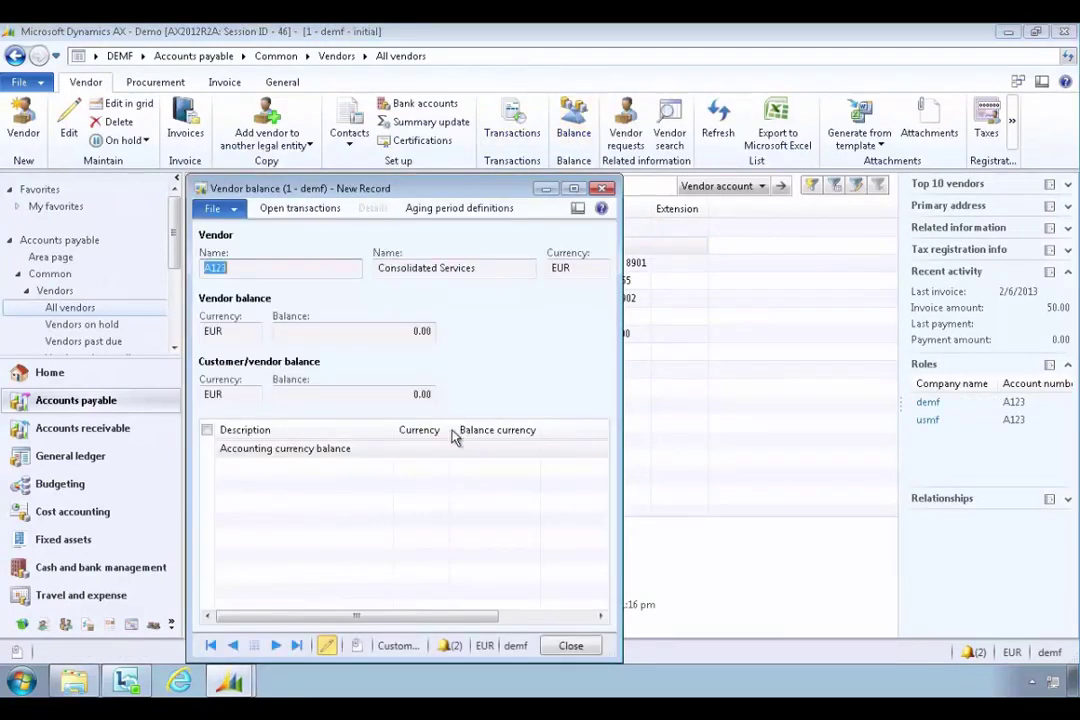
{"action": "left_click", "coordinate": [603, 190]}
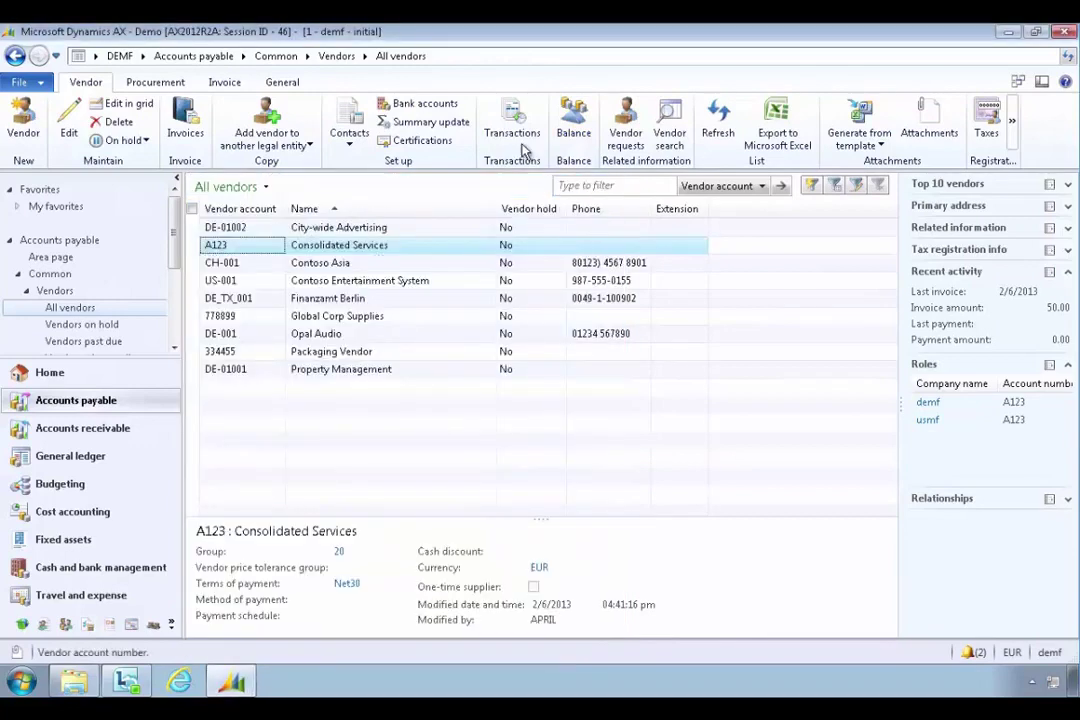
{"action": "left_click", "coordinate": [512, 125]}
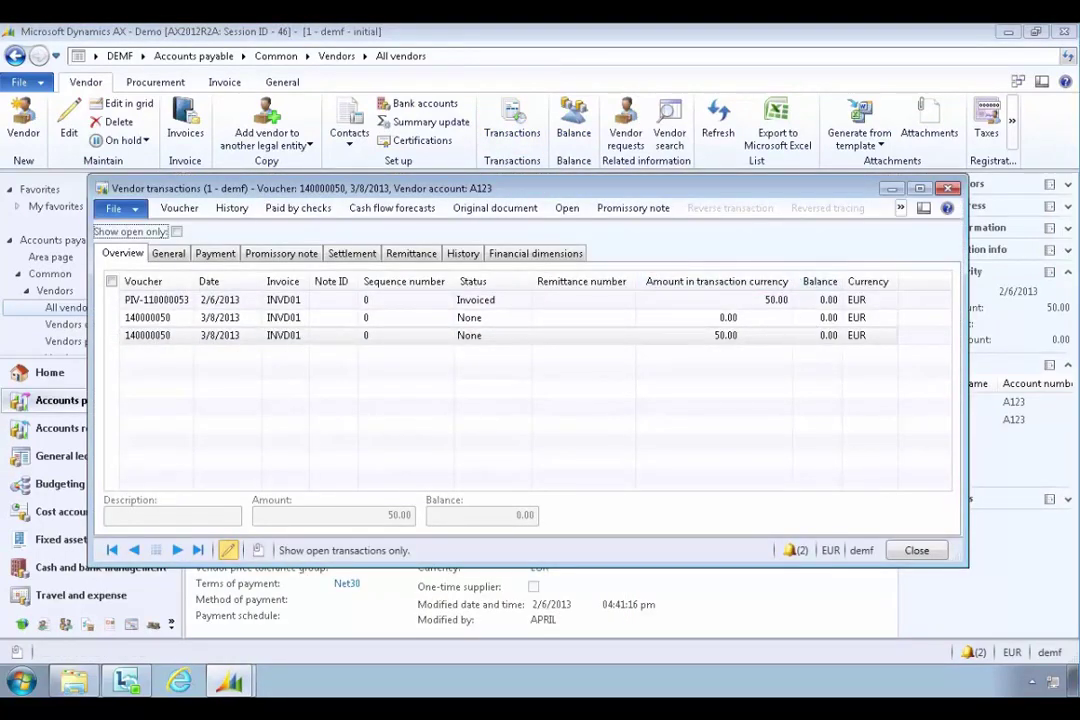
{"action": "left_click", "coordinate": [916, 550]}
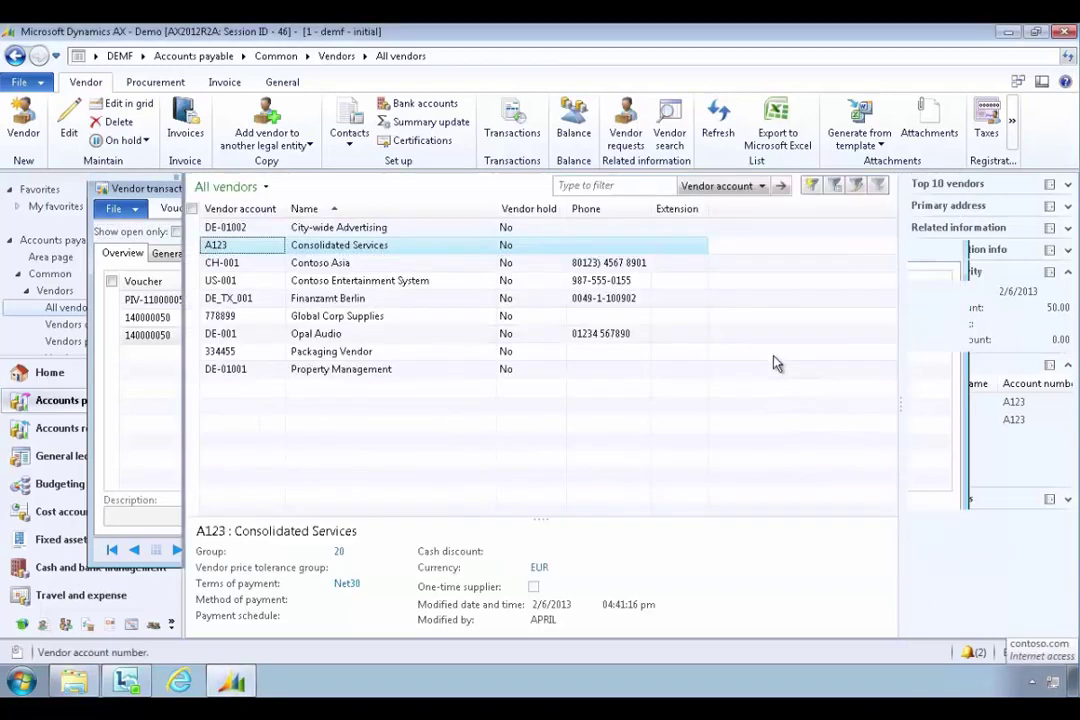